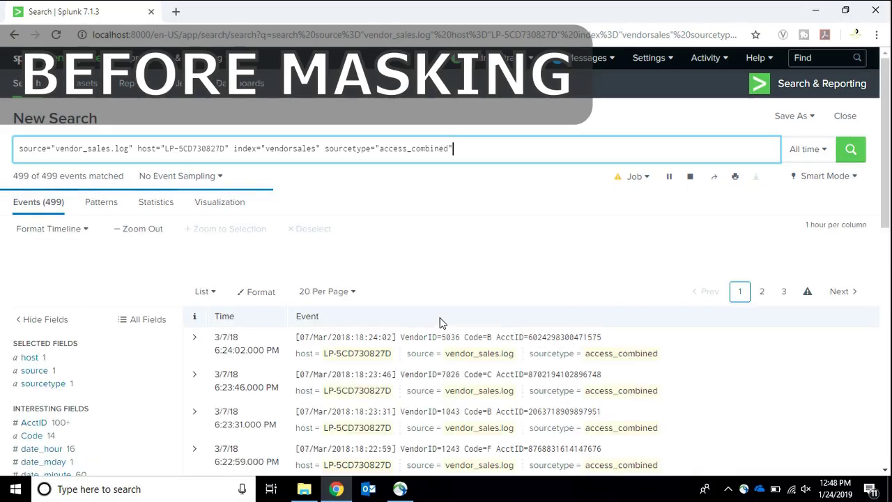
- Show the AcctID field summary for the masked_acctid search results
{"action": "scroll", "coordinate": [440, 322], "scroll_direction": "down", "scroll_amount": 10}
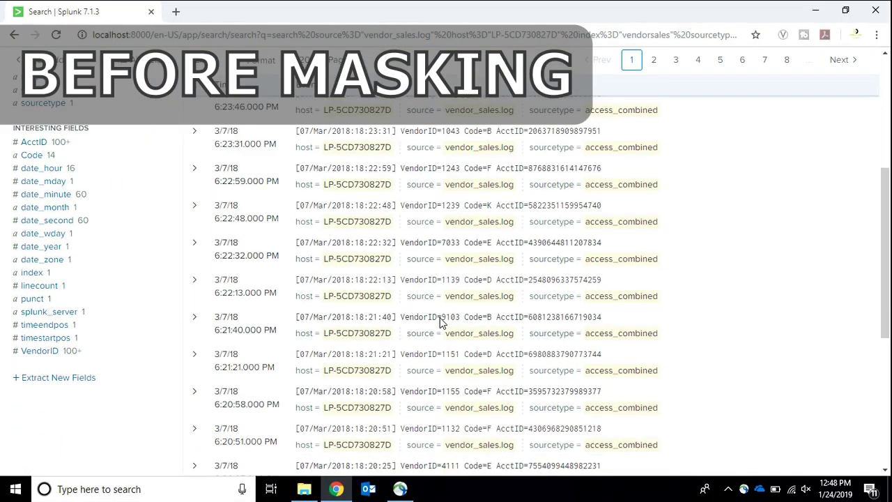
{"action": "scroll", "coordinate": [441, 315], "scroll_direction": "up", "scroll_amount": 10}
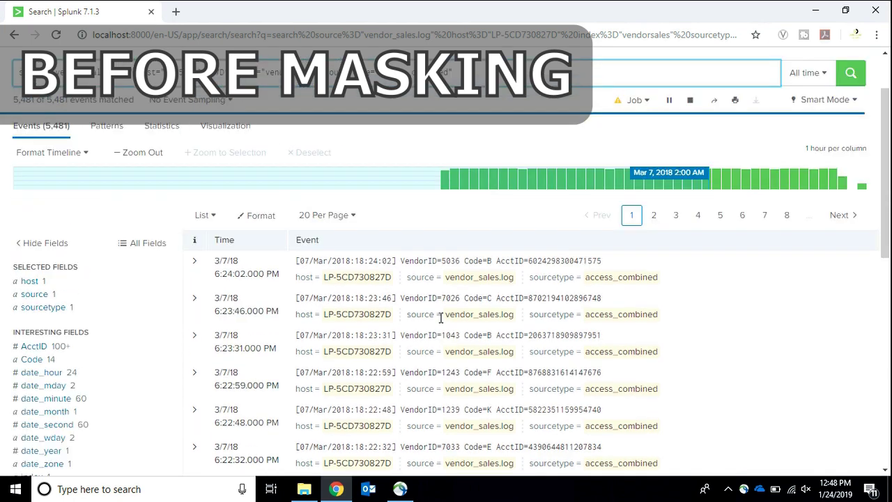
{"action": "scroll", "coordinate": [656, 387], "scroll_direction": "up", "scroll_amount": 3}
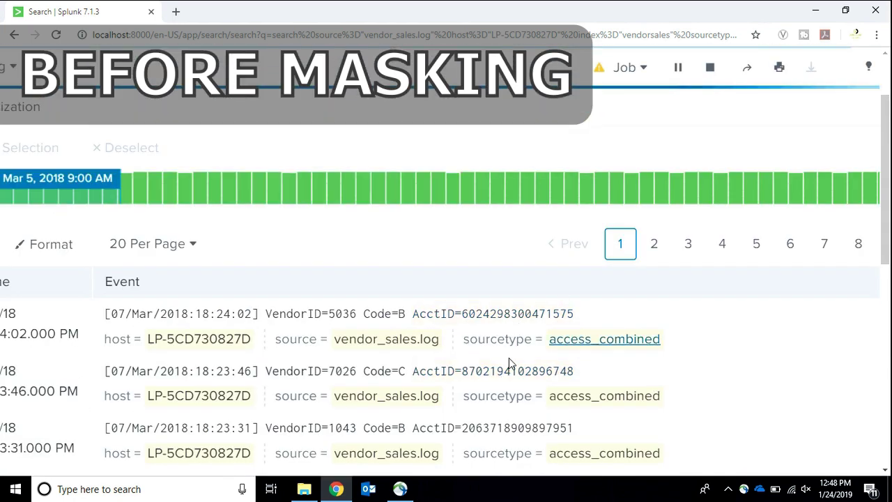
{"action": "scroll", "coordinate": [520, 307], "scroll_direction": "down", "scroll_amount": 3}
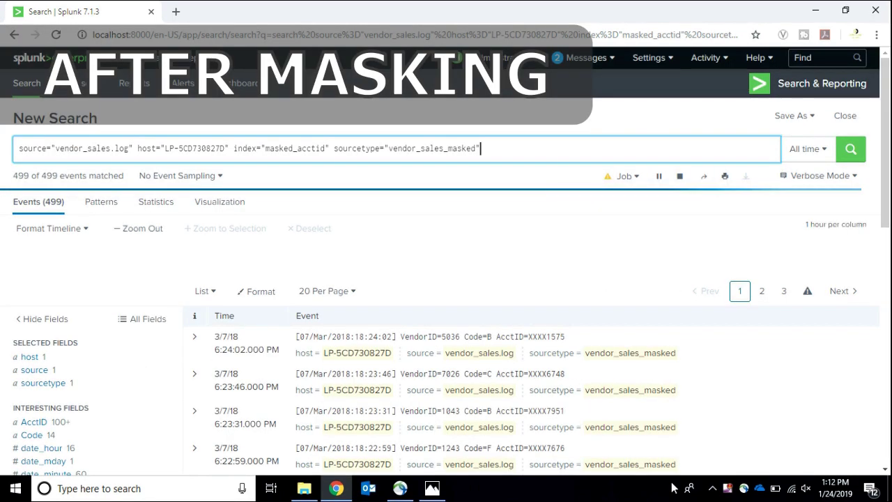
{"action": "scroll", "coordinate": [557, 329], "scroll_direction": "up", "scroll_amount": 3}
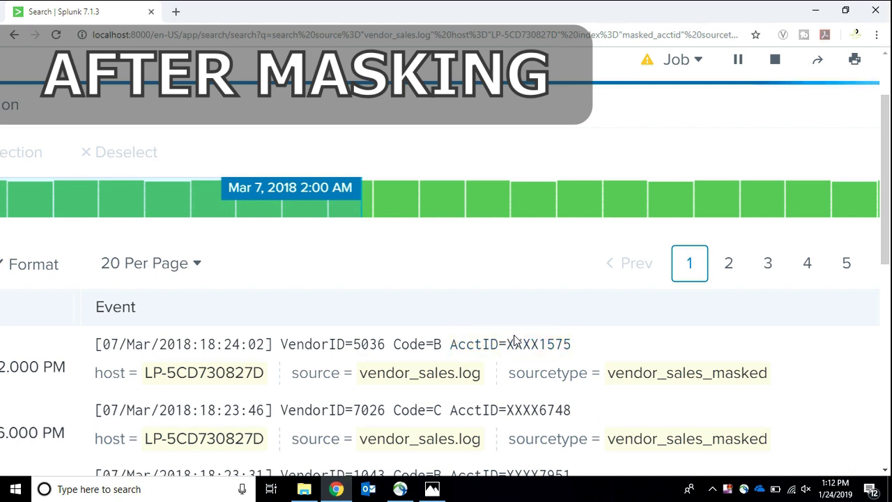
{"action": "scroll", "coordinate": [538, 344], "scroll_direction": "down", "scroll_amount": 3}
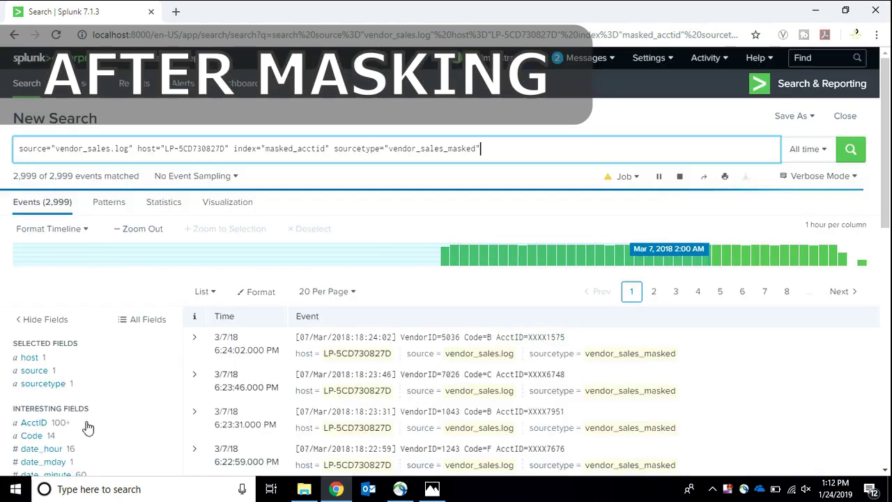
{"action": "left_click", "coordinate": [64, 424]}
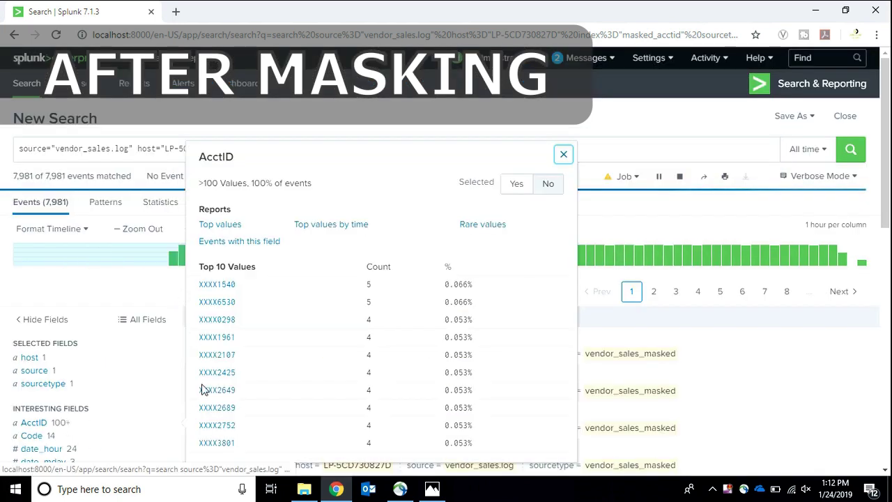
- Append '|table AcctID' to the search and run it to list the masked IDs
{"action": "left_click", "coordinate": [628, 149]}
{"action": "type", "text": "|table"}
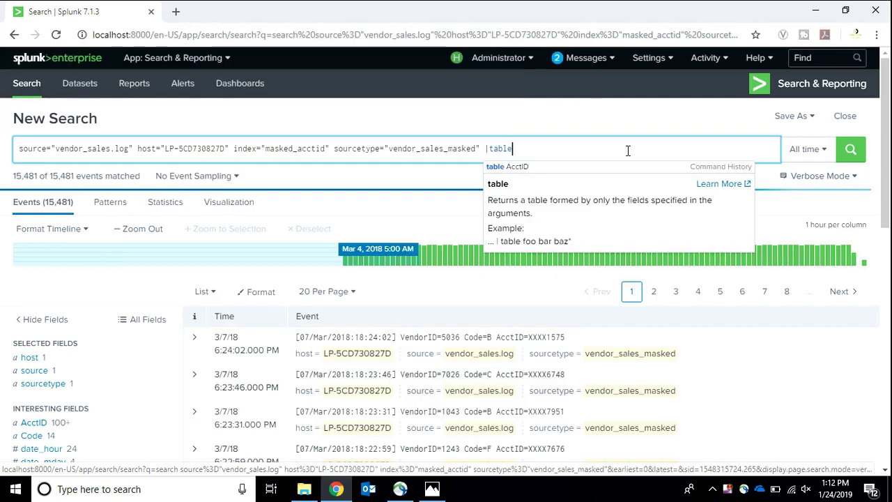
{"action": "key", "text": "Down"}
{"action": "key", "text": "Return"}
{"action": "key", "text": "Return"}
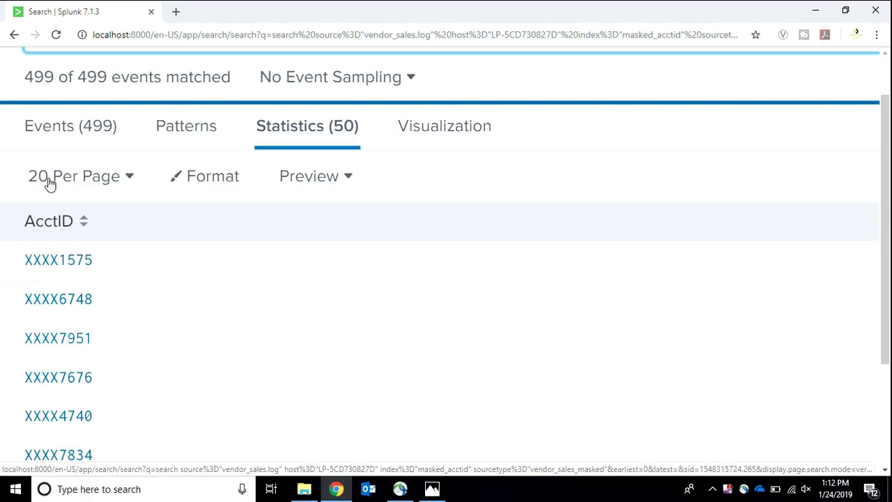
{"action": "scroll", "coordinate": [20, 366], "scroll_direction": "down", "scroll_amount": 4}
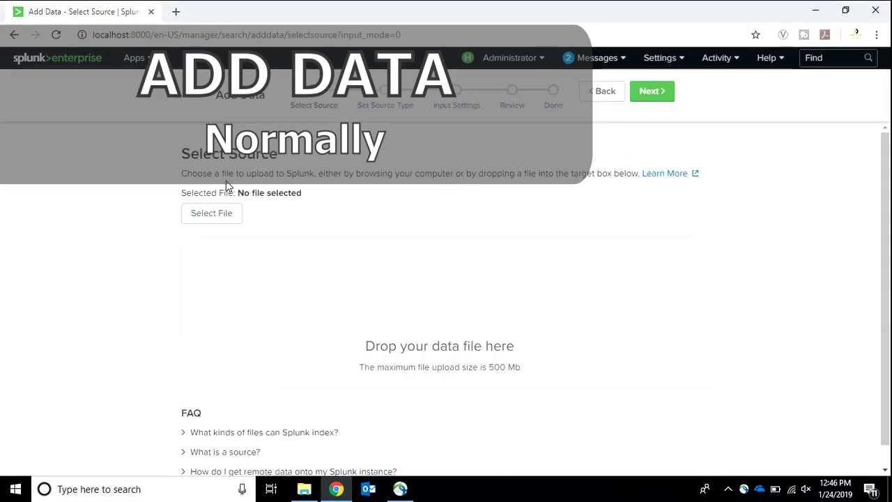
- Select vendor_sales.log for upload and advance to the source type step
{"action": "left_click", "coordinate": [219, 213]}
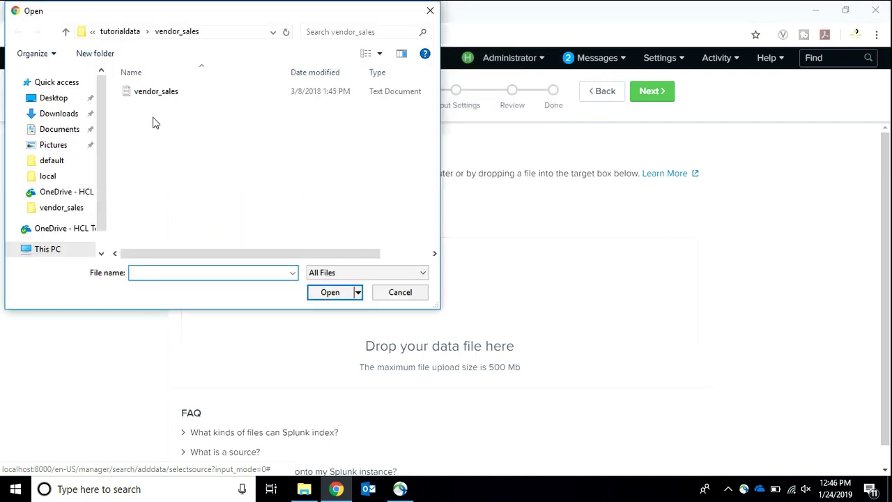
{"action": "double_click", "coordinate": [149, 101]}
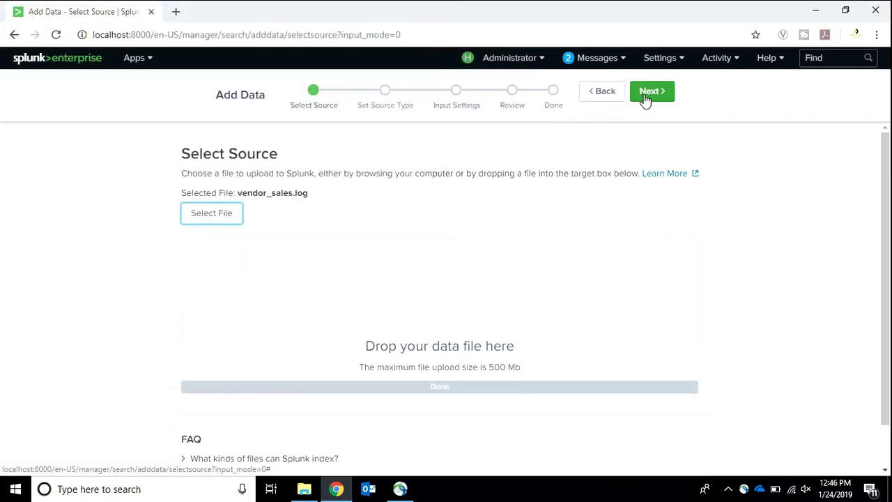
{"action": "left_click", "coordinate": [646, 101]}
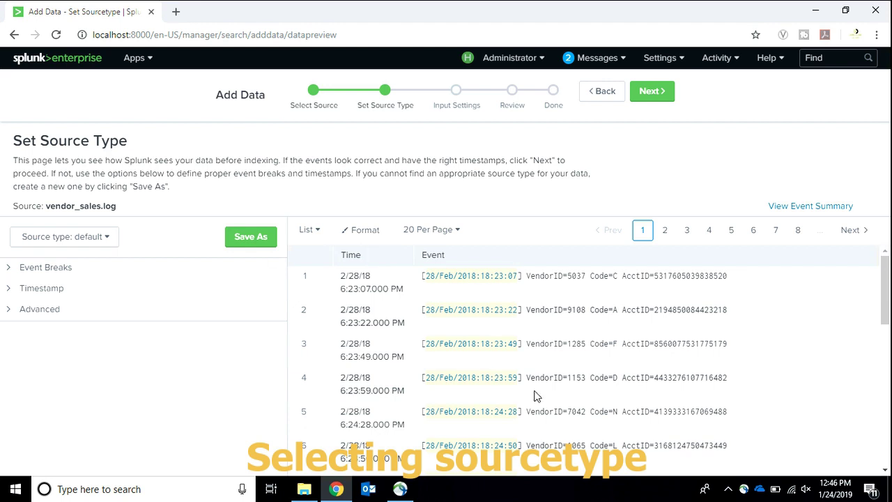
- Set the source type to Web > access_combined
{"action": "scroll", "coordinate": [535, 394], "scroll_direction": "down", "scroll_amount": 6}
{"action": "scroll", "coordinate": [535, 396], "scroll_direction": "up", "scroll_amount": 6}
{"action": "left_click", "coordinate": [117, 238]}
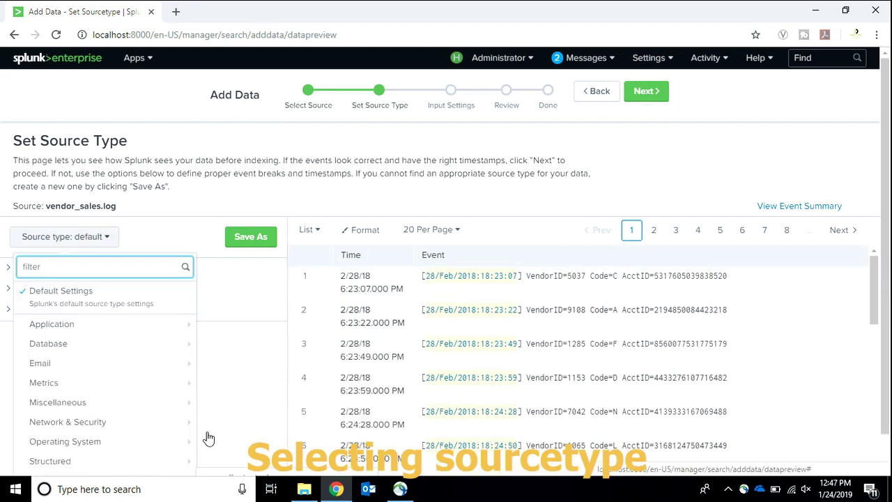
{"action": "scroll", "coordinate": [224, 364], "scroll_direction": "down", "scroll_amount": 1}
{"action": "mouse_move", "coordinate": [132, 453]}
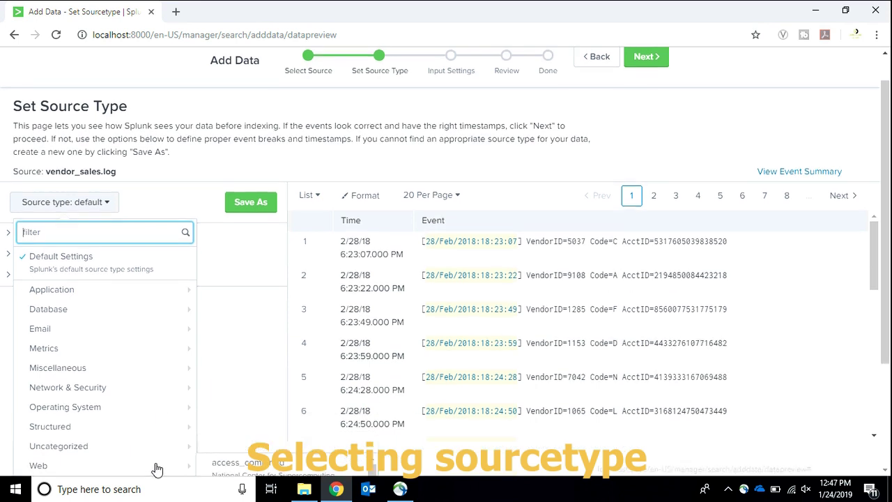
{"action": "mouse_move", "coordinate": [190, 474]}
{"action": "left_click", "coordinate": [240, 466]}
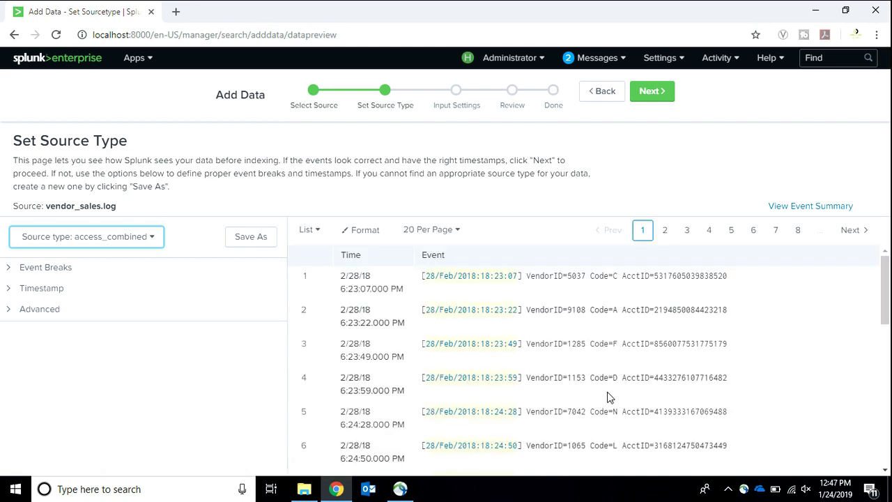
- In the input settings, create and save a new index named vendorsales
{"action": "left_click", "coordinate": [650, 91]}
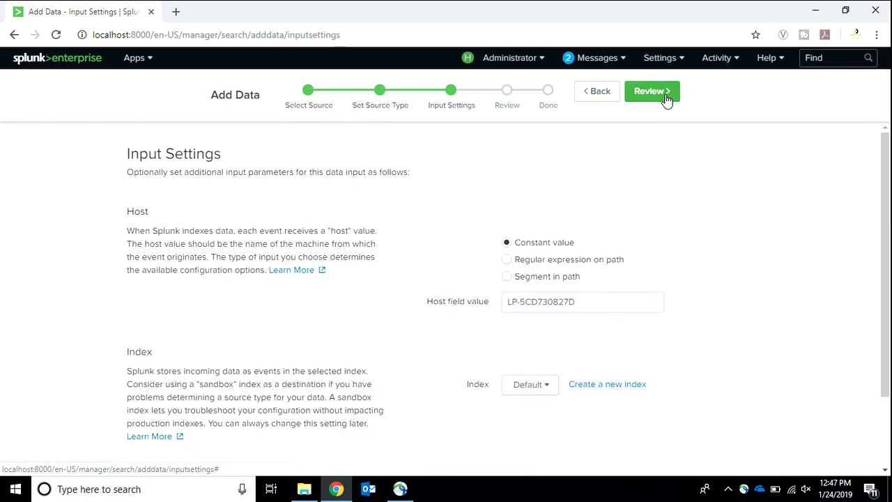
{"action": "left_click", "coordinate": [578, 385]}
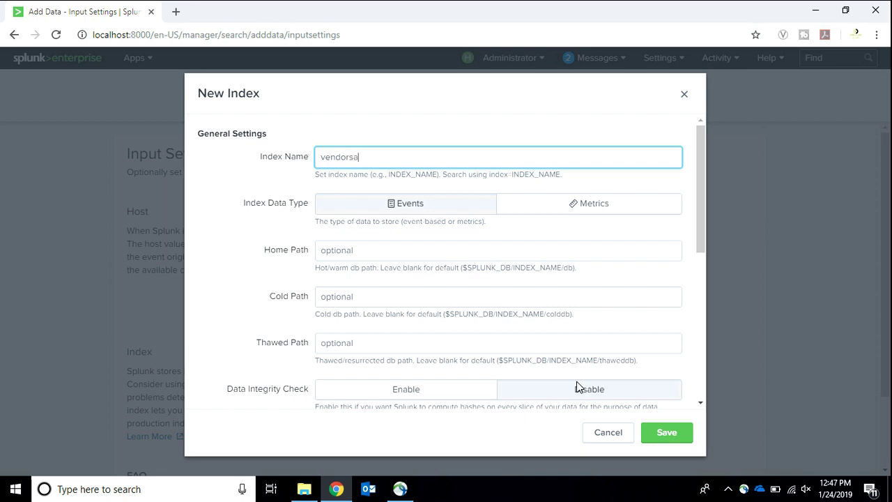
{"action": "left_click", "coordinate": [661, 438]}
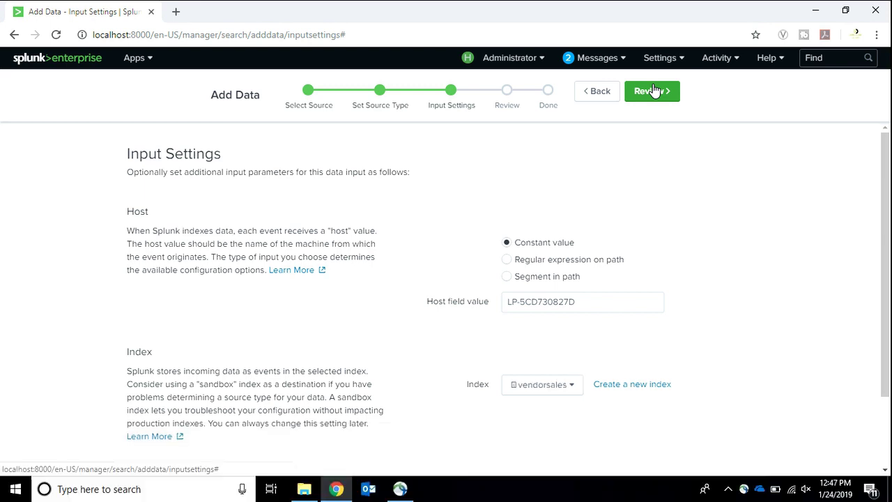
- Review and submit the upload, then start searching the vendorsales data
{"action": "left_click", "coordinate": [654, 91]}
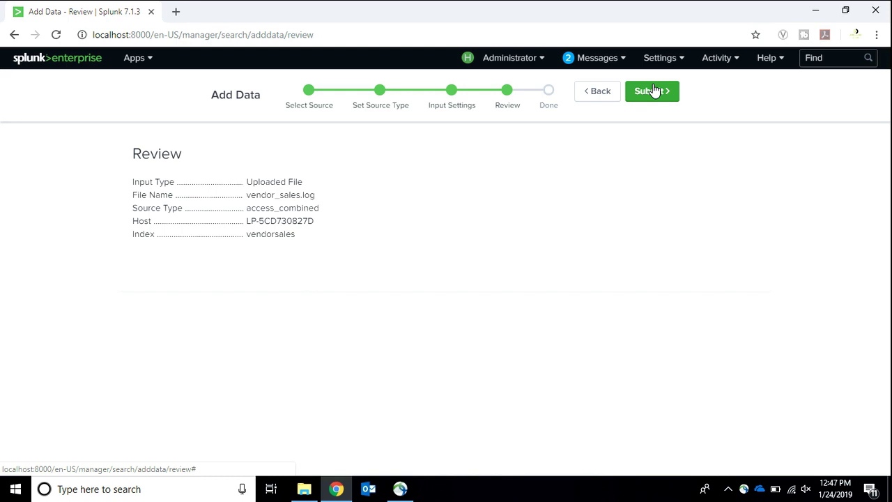
{"action": "left_click", "coordinate": [654, 91]}
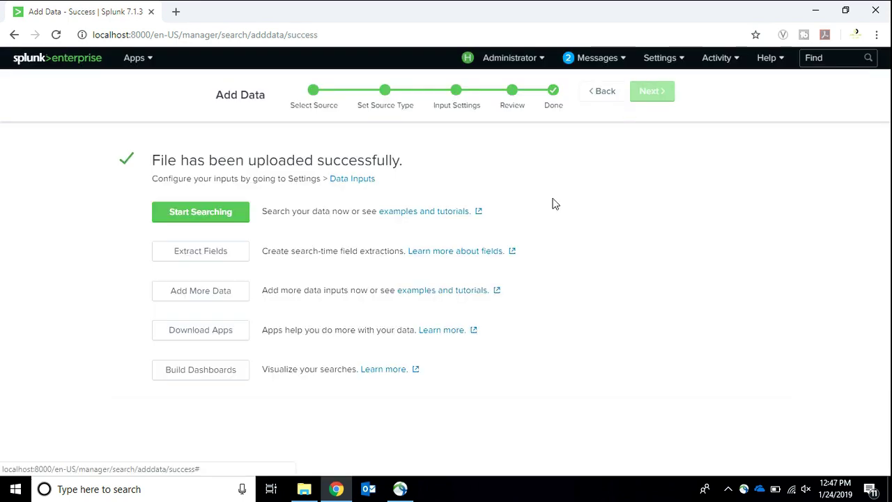
{"action": "left_click", "coordinate": [185, 210]}
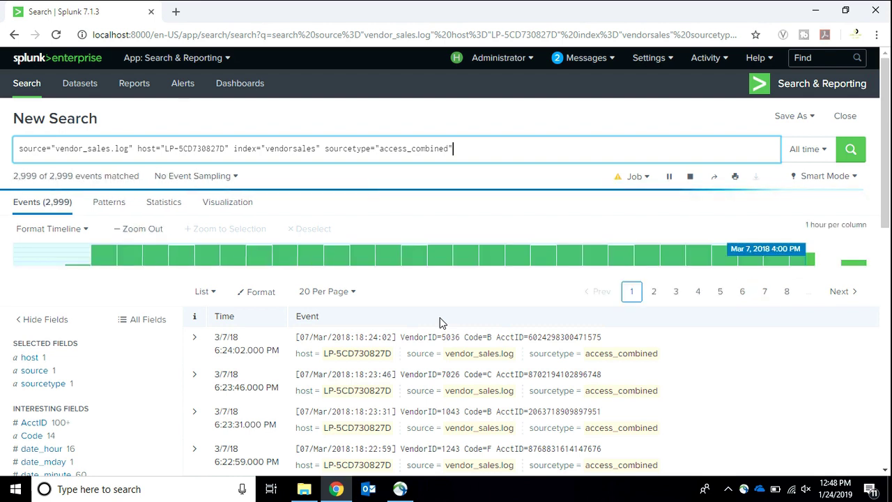
{"action": "scroll", "coordinate": [439, 323], "scroll_direction": "down", "scroll_amount": 1}
{"action": "scroll", "coordinate": [439, 323], "scroll_direction": "down", "scroll_amount": 10}
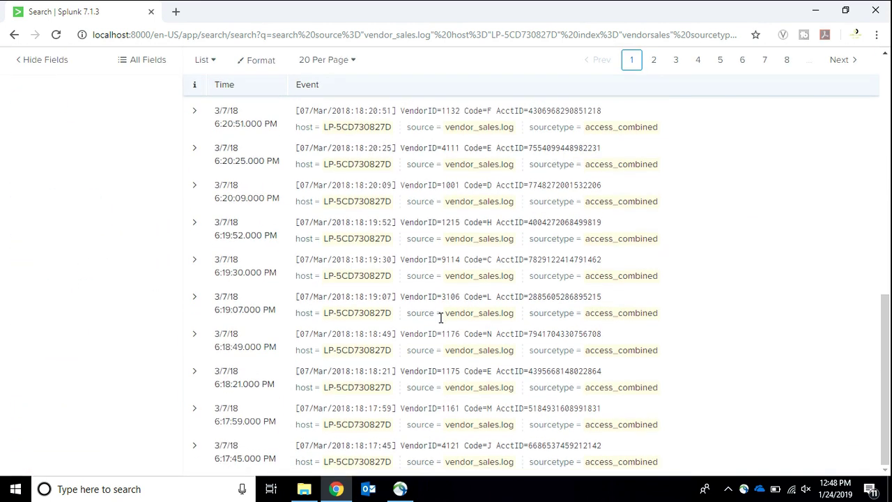
{"action": "scroll", "coordinate": [441, 318], "scroll_direction": "up", "scroll_amount": 10}
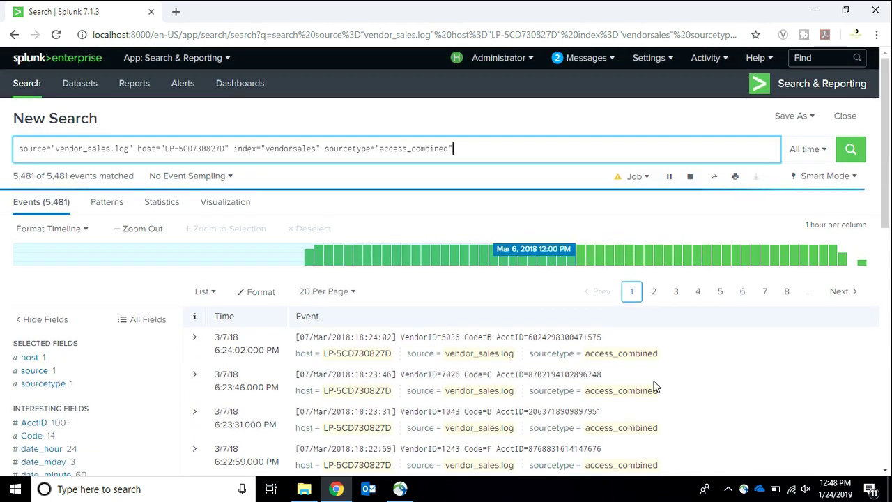
{"action": "scroll", "coordinate": [653, 385], "scroll_direction": "up", "scroll_amount": 3, "text": "ctrl"}
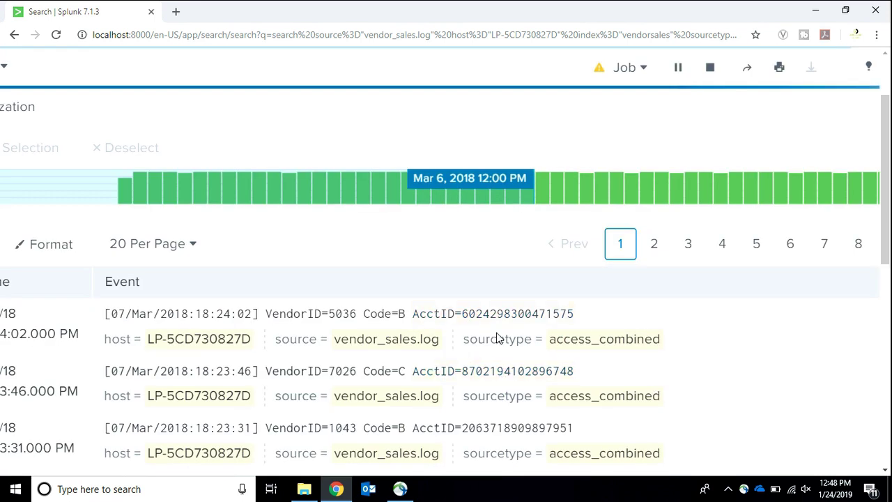
{"action": "scroll", "coordinate": [519, 305], "scroll_direction": "down", "scroll_amount": 3, "text": "ctrl"}
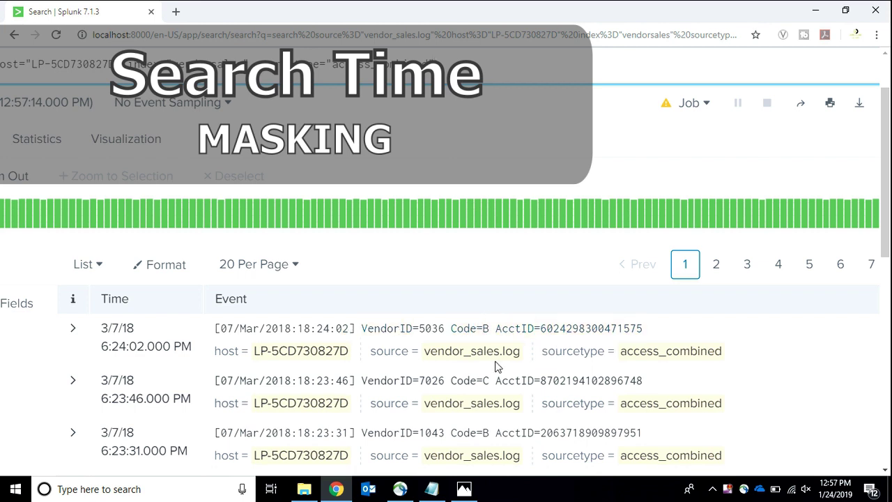
- Complete the query with '|table AcctID' and run it, listing the full account IDs
{"action": "scroll", "coordinate": [498, 368], "scroll_direction": "down", "scroll_amount": 8}
{"action": "scroll", "coordinate": [498, 368], "scroll_direction": "up", "scroll_amount": 7}
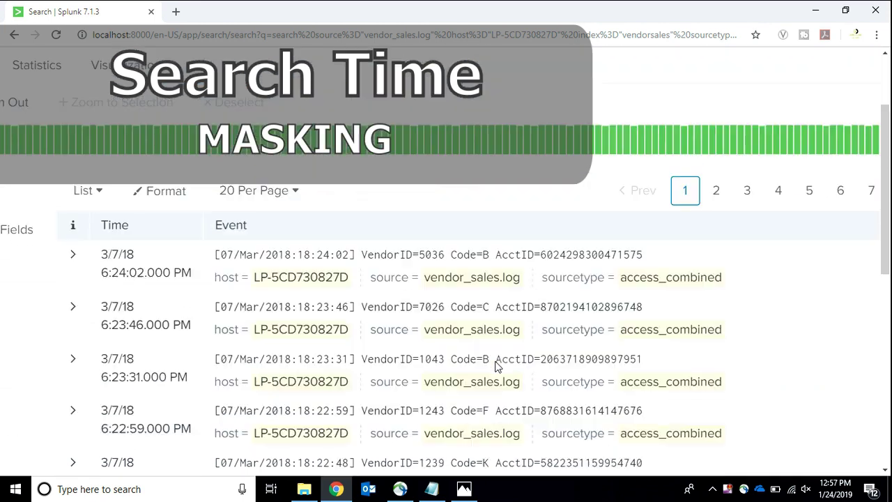
{"action": "scroll", "coordinate": [498, 368], "scroll_direction": "down", "scroll_amount": 3}
{"action": "scroll", "coordinate": [494, 365], "scroll_direction": "up", "scroll_amount": 2}
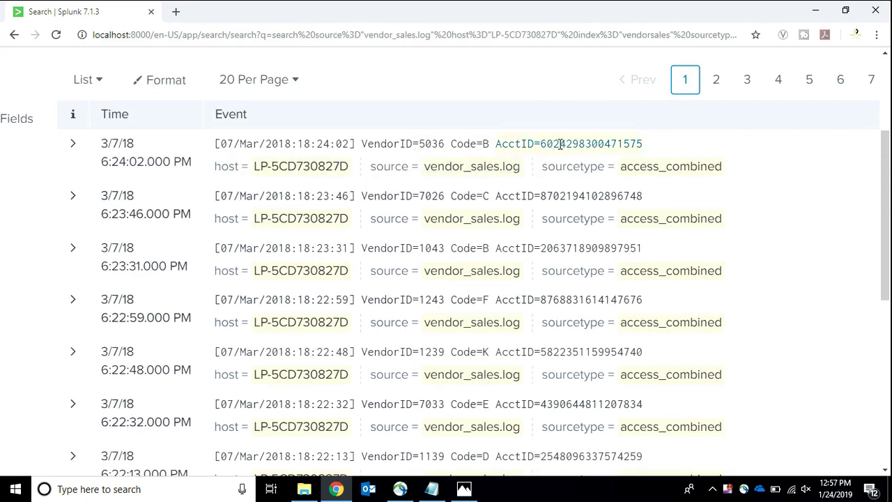
{"action": "scroll", "coordinate": [530, 147], "scroll_direction": "up", "scroll_amount": 4}
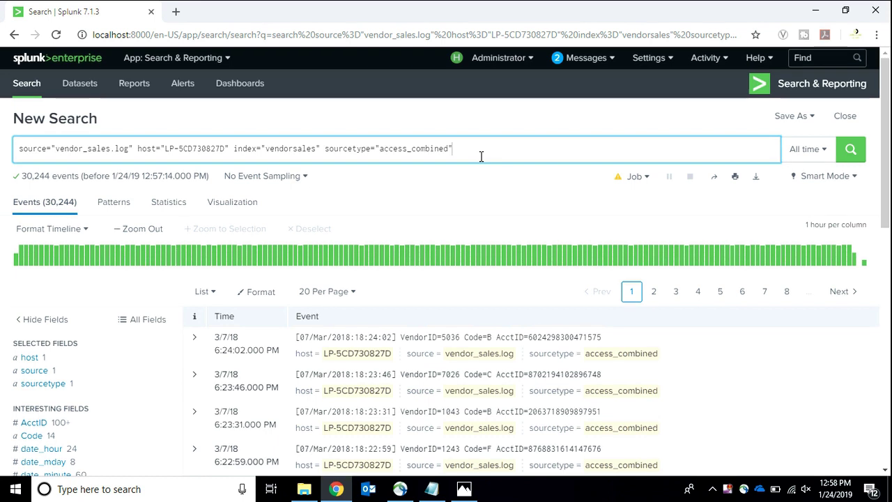
{"action": "left_click", "coordinate": [473, 199]}
{"action": "scroll", "coordinate": [481, 156], "scroll_direction": "up", "scroll_amount": 2}
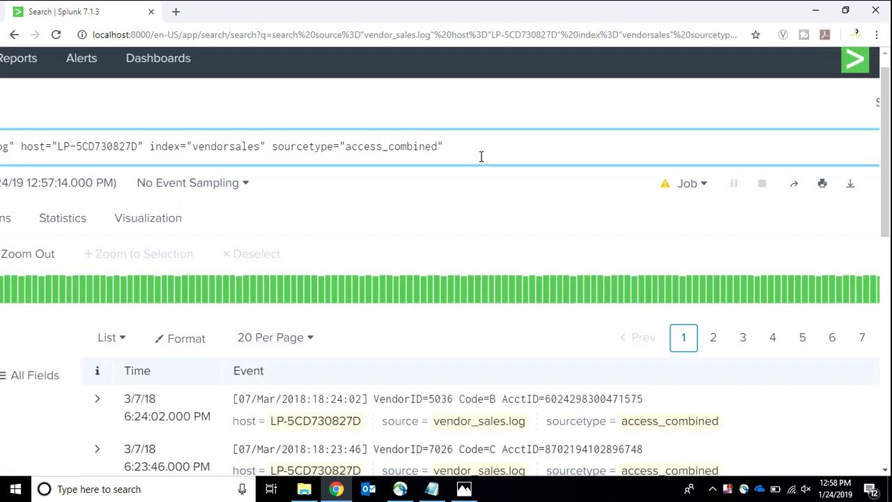
{"action": "type", "text": "le "}
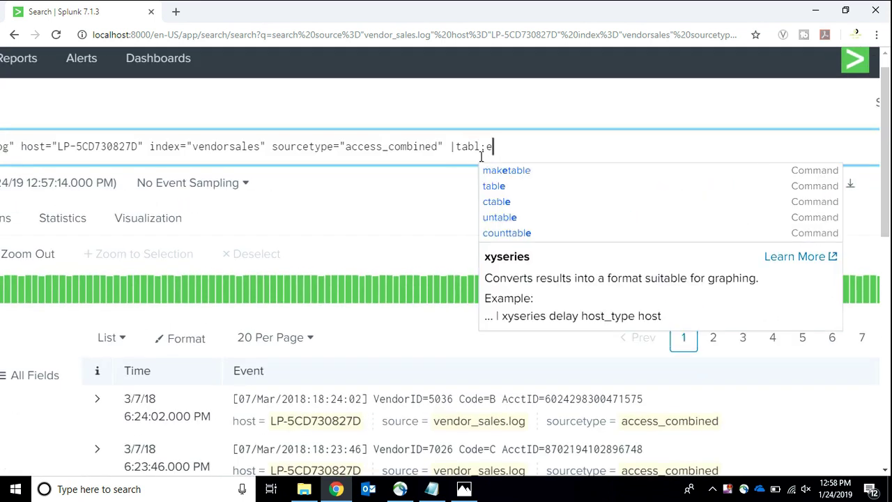
{"action": "type", "text": "A"}
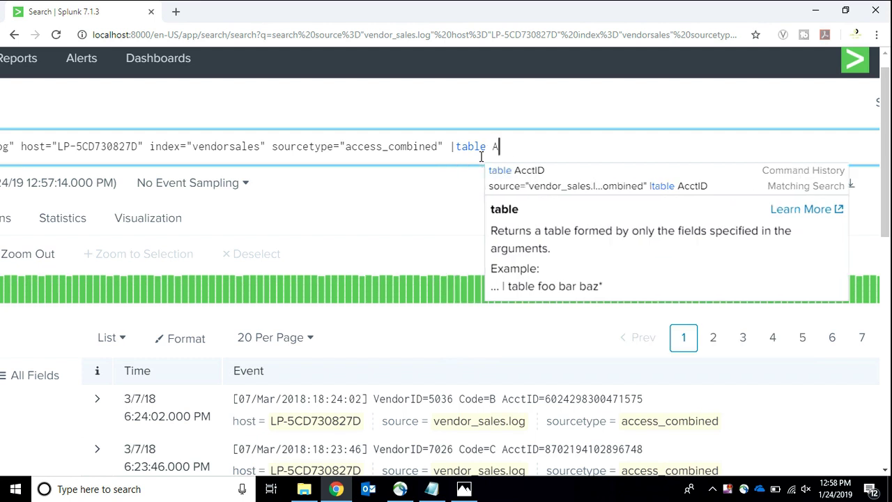
{"action": "type", "text": "cctIF"}
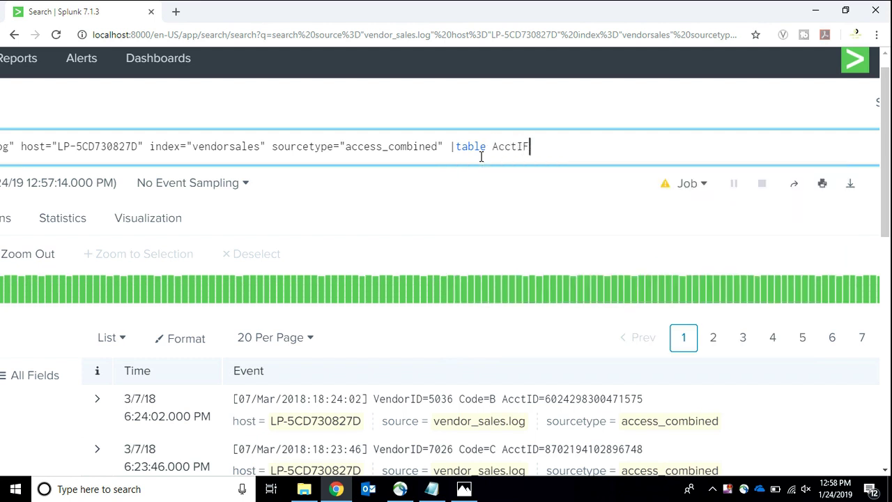
{"action": "key", "text": "BackSpace"}
{"action": "type", "text": "D"}
{"action": "key", "text": "Return"}
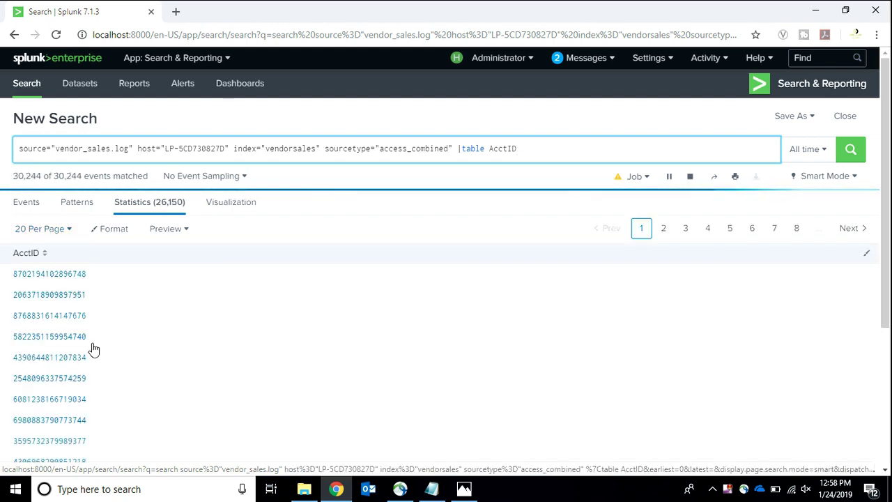
{"action": "scroll", "coordinate": [93, 349], "scroll_direction": "down", "scroll_amount": 2}
{"action": "key", "text": "ctrl+plus"}
{"action": "key", "text": "ctrl+plus"}
{"action": "key", "text": "ctrl+plus"}
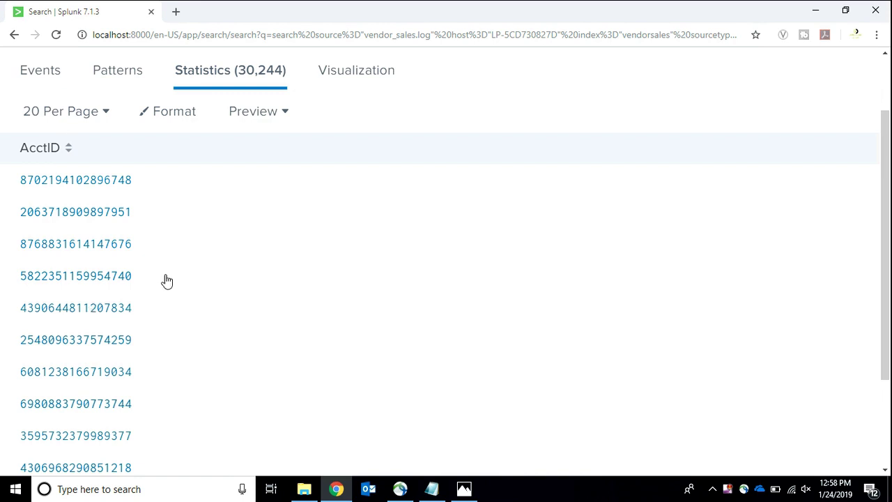
{"action": "scroll", "coordinate": [106, 362], "scroll_direction": "down", "scroll_amount": 5}
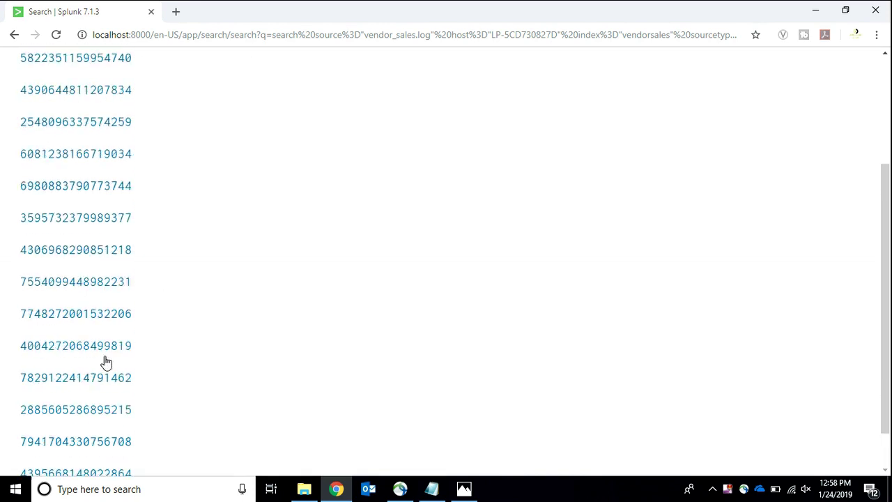
{"action": "scroll", "coordinate": [106, 362], "scroll_direction": "up", "scroll_amount": 7}
{"action": "key", "text": "ctrl+0"}
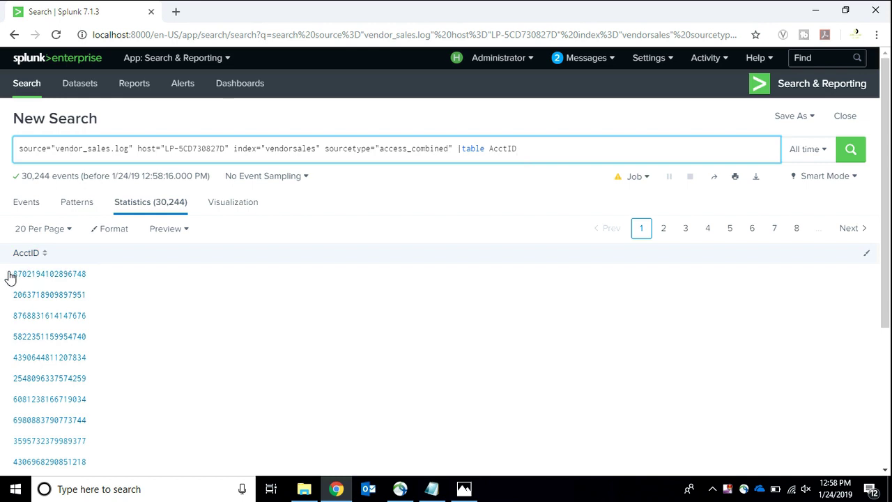
{"action": "left_click_drag", "start_coordinate": [10, 277], "coordinate": [104, 286]}
{"action": "right_click", "coordinate": [226, 242]}
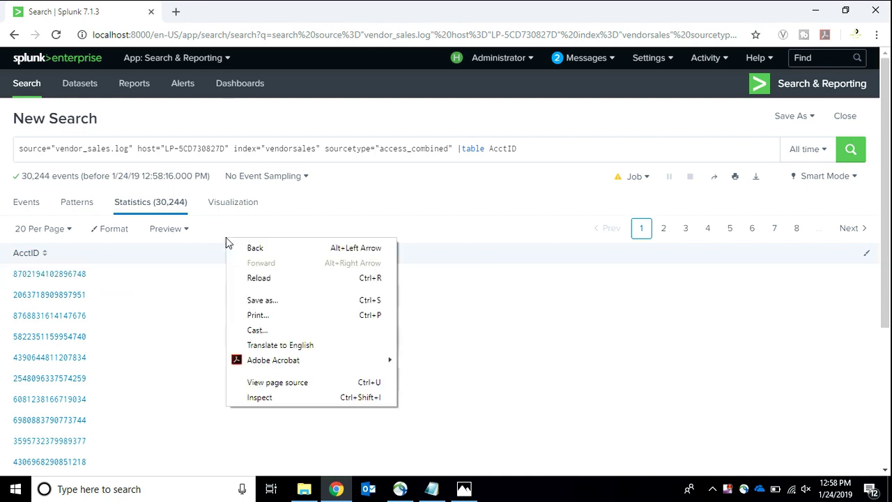
{"action": "left_click", "coordinate": [68, 280]}
{"action": "left_click_drag", "start_coordinate": [67, 281], "coordinate": [89, 280]}
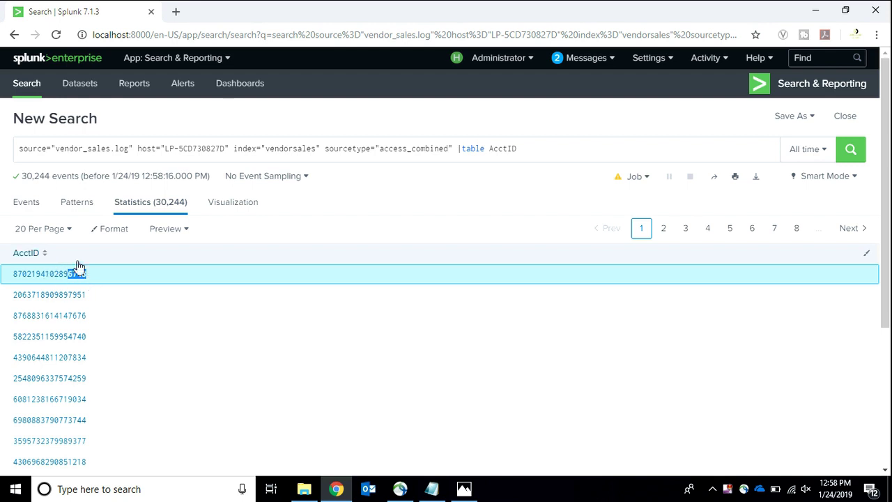
{"action": "left_click", "coordinate": [265, 237]}
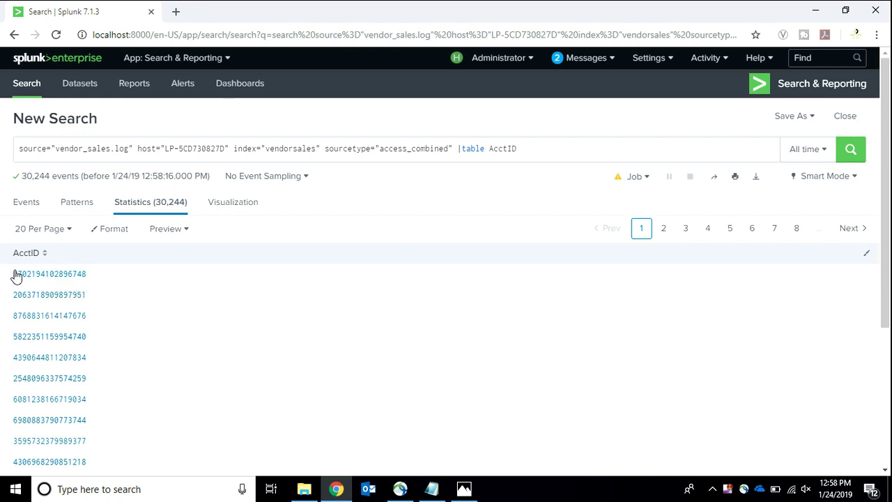
- Insert '|rex field=AcctID mode=sed' before the table command in the search
{"action": "left_click", "coordinate": [457, 149]}
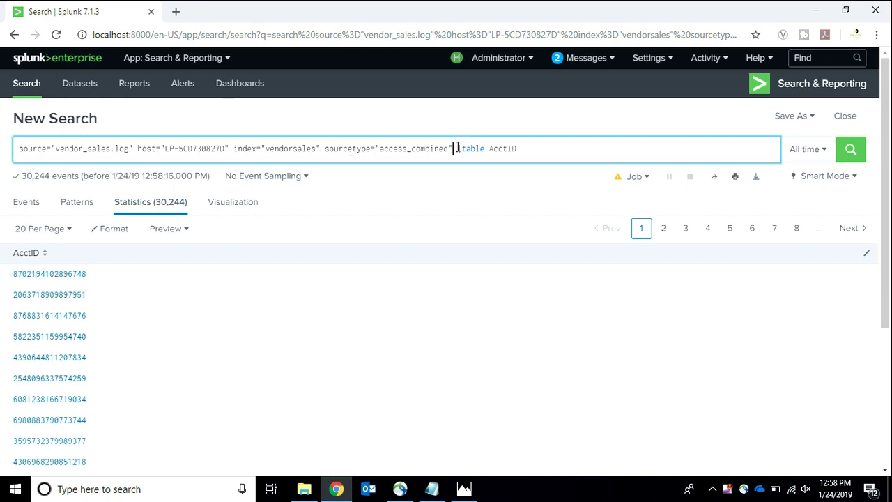
{"action": "scroll", "coordinate": [458, 149], "scroll_direction": "up", "scroll_amount": 5}
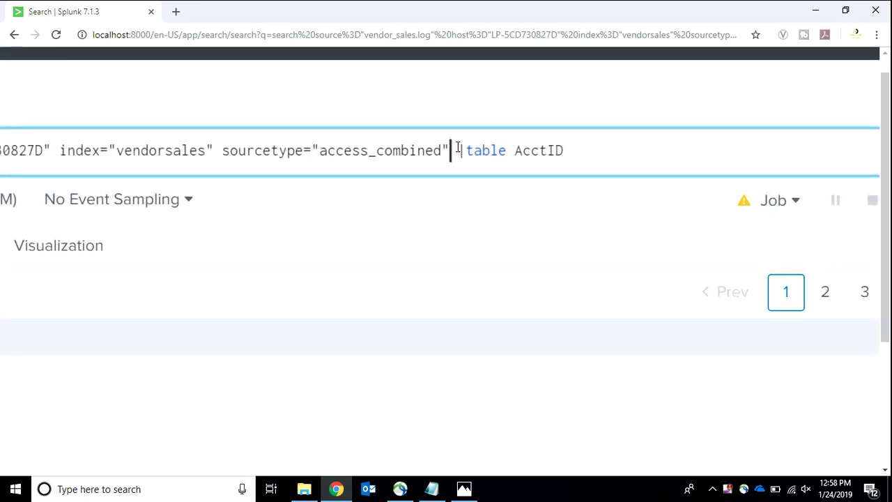
{"action": "type", "text": "|rex"}
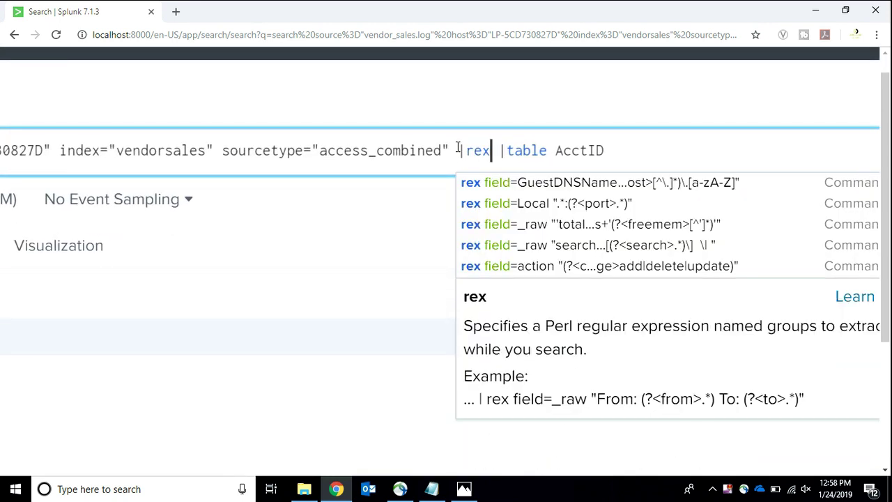
{"action": "type", "text": " field=A"}
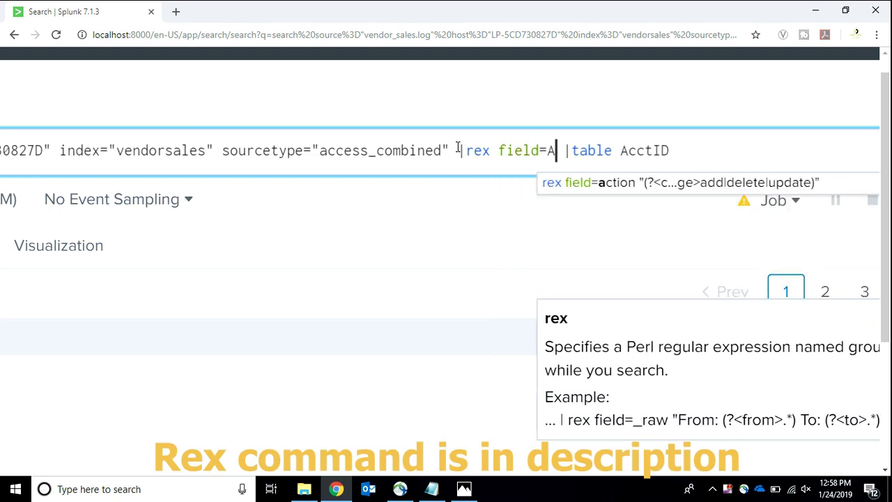
{"action": "type", "text": "cctID "}
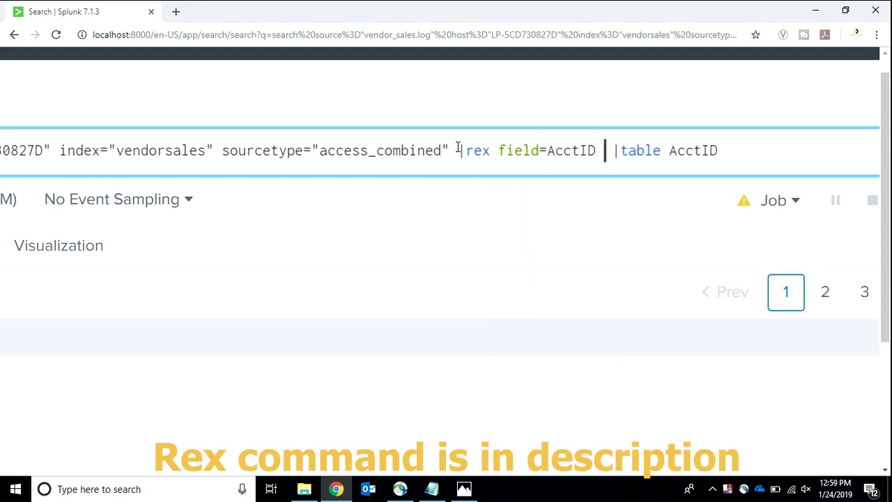
{"action": "type", "text": "mode="}
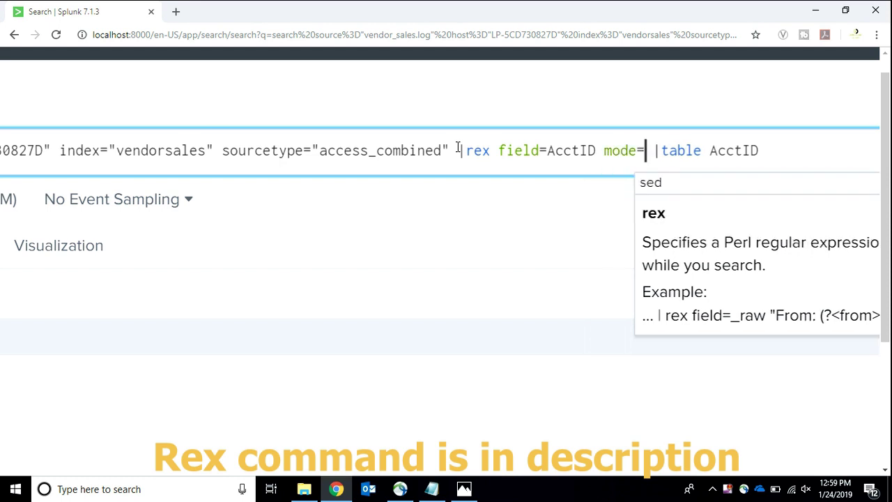
{"action": "key", "text": "Escape"}
{"action": "type", "text": "sef"}
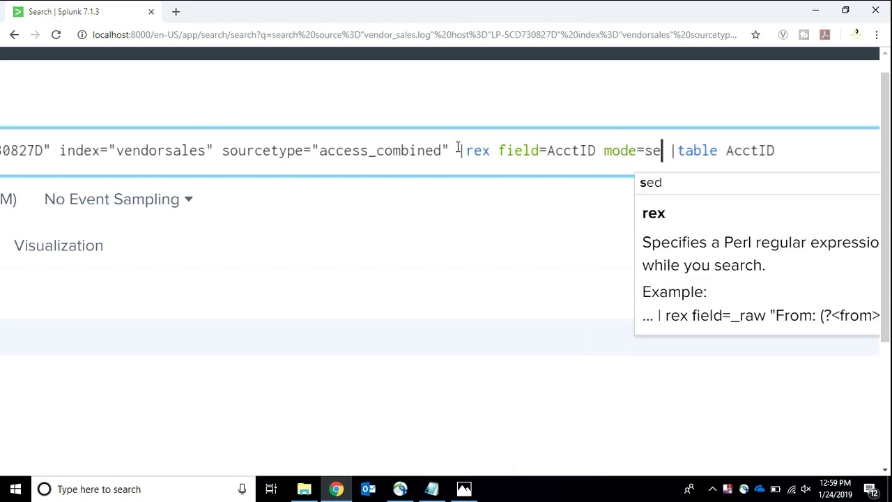
{"action": "key", "text": "BackSpace"}
{"action": "type", "text": "d"}
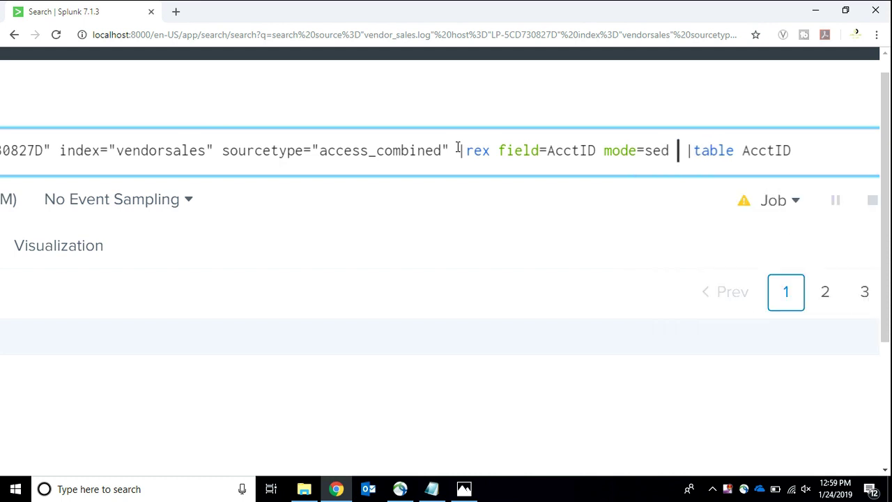
- Add the sed expression "s/(\d{12})/xxxx/1" and rerun the search
{"action": "scroll", "coordinate": [458, 149], "scroll_direction": "right", "scroll_amount": 3}
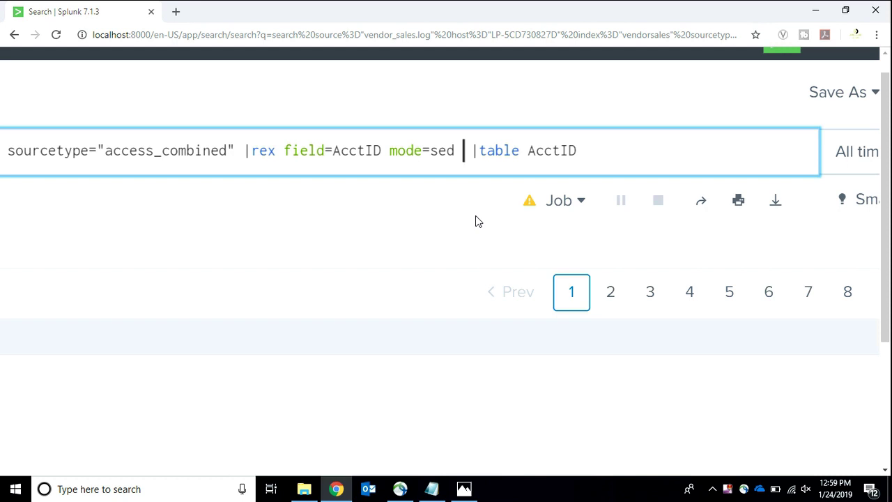
{"action": "type", "text": "\"\""}
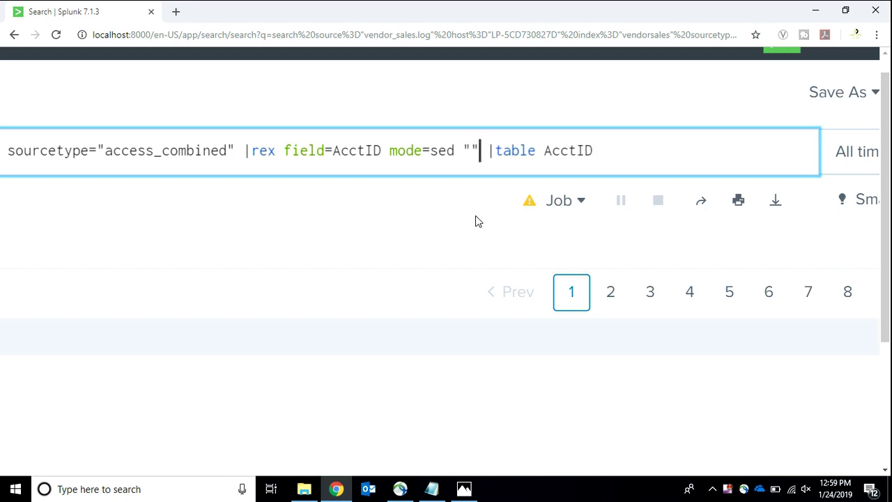
{"action": "key", "text": "Left"}
{"action": "type", "text": "s/"}
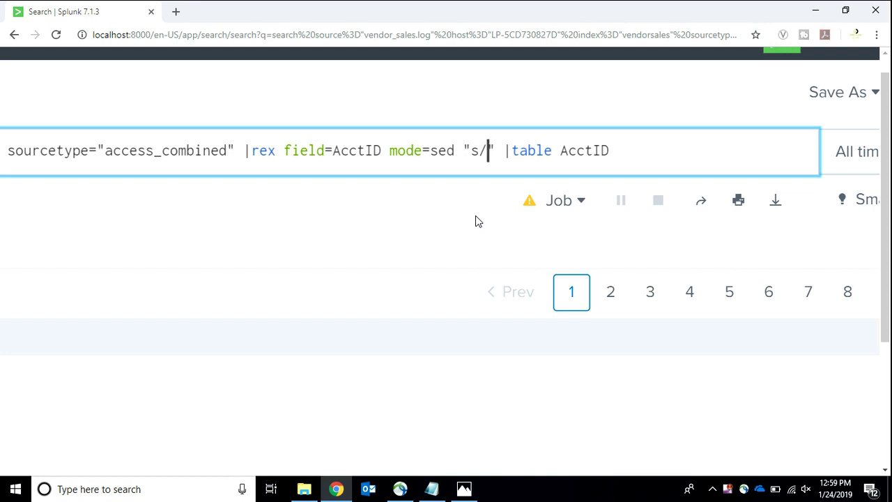
{"action": "type", "text": "()"}
{"action": "key", "text": "Left"}
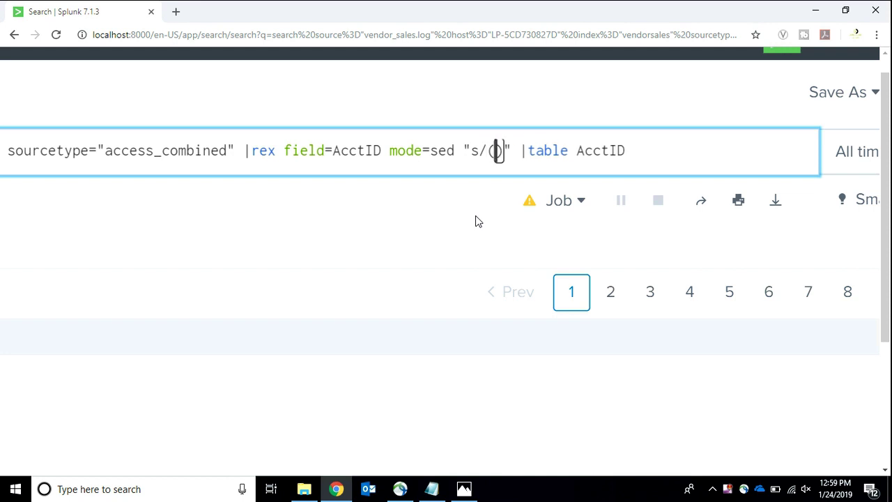
{"action": "type", "text": "\\d"}
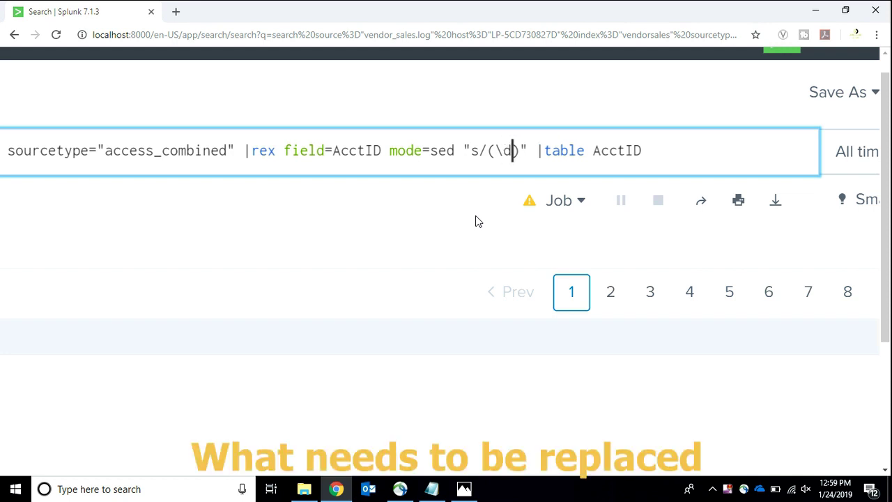
{"action": "type", "text": "{}"}
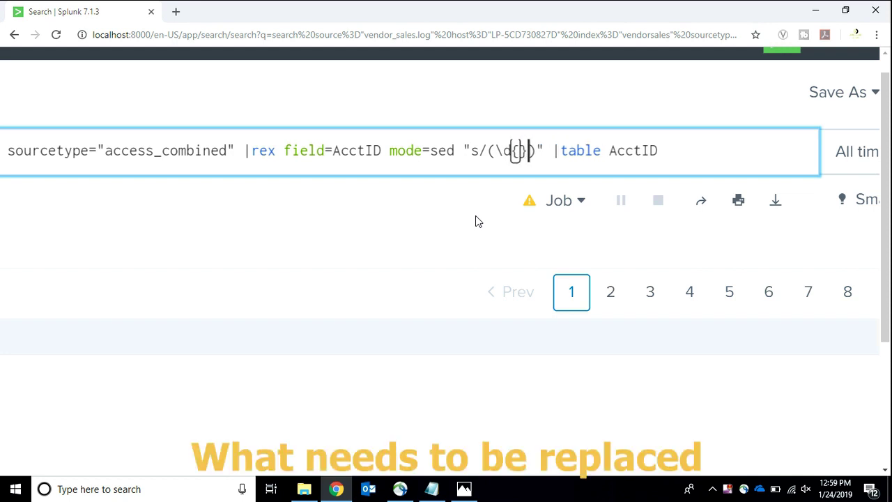
{"action": "key", "text": "Left"}
{"action": "type", "text": "14"}
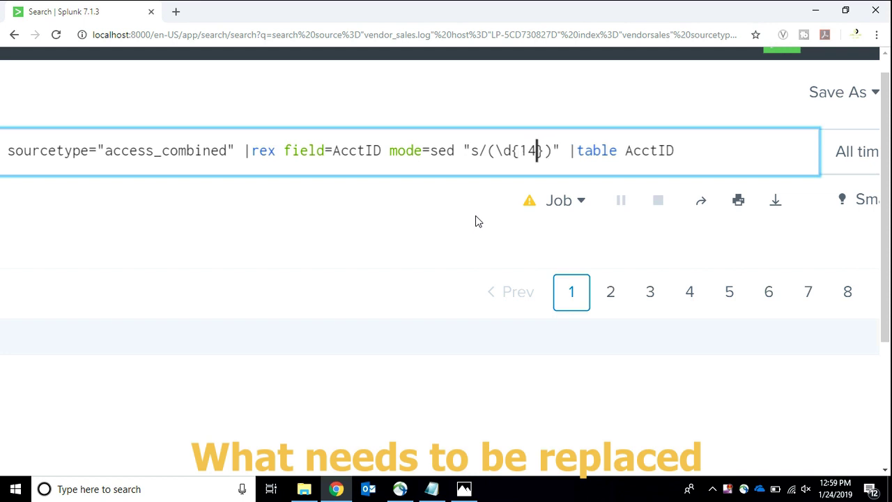
{"action": "key", "text": "BackSpace"}
{"action": "type", "text": "2"}
{"action": "key", "text": "Right"}
{"action": "key", "text": "Right"}
{"action": "type", "text": "/"}
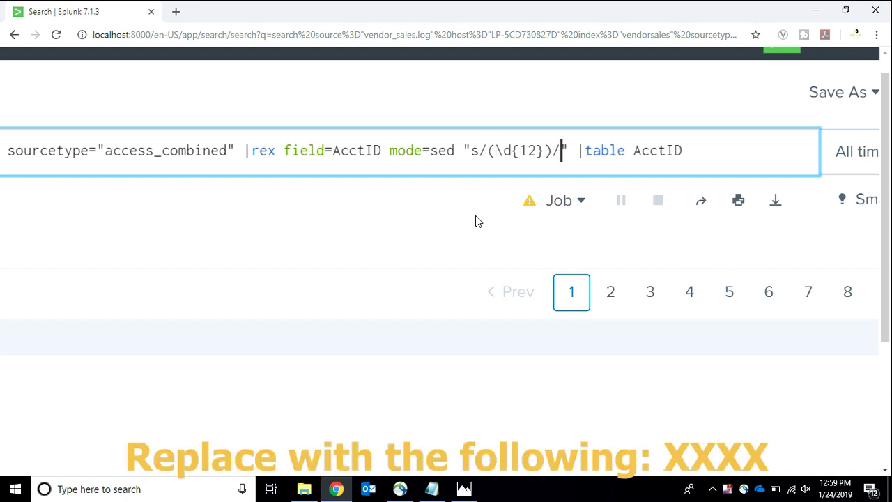
{"action": "type", "text": "xxxx"}
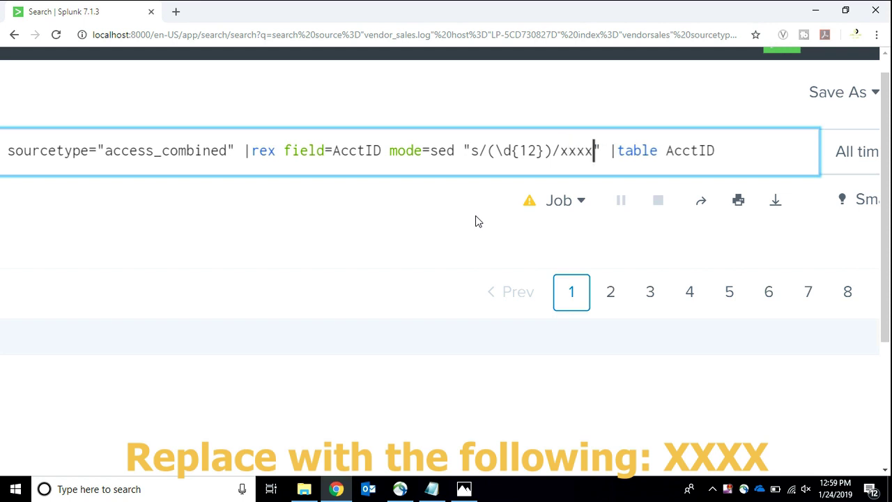
{"action": "type", "text": "/"}
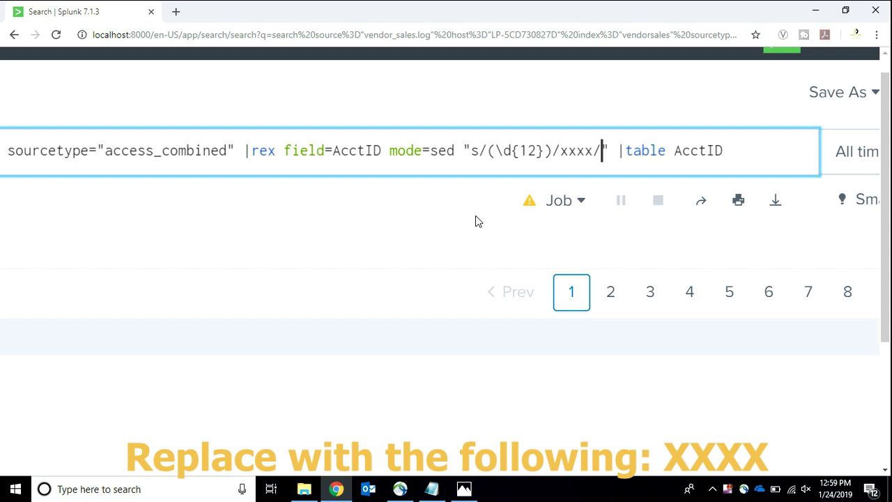
{"action": "type", "text": "1"}
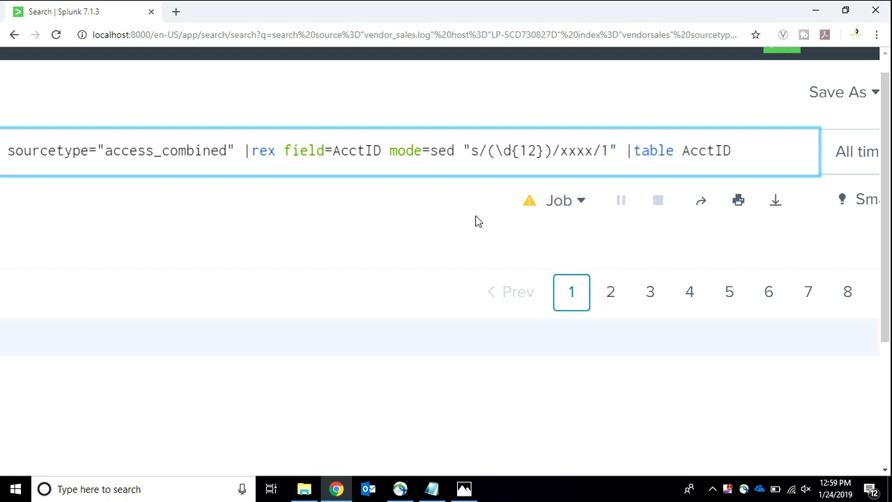
{"action": "left_click", "coordinate": [854, 158]}
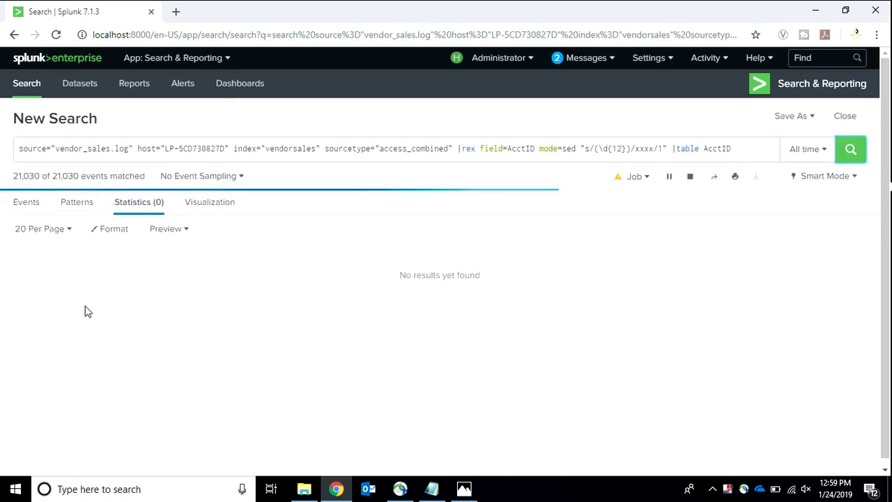
- Zoom in to check the xxxx-masked AcctIDs, then select '|table AcctID' in the query
{"action": "key", "text": "ctrl+plus"}
{"action": "key", "text": "ctrl+plus"}
{"action": "key", "text": "ctrl+plus"}
{"action": "key", "text": "ctrl+plus"}
{"action": "key", "text": "ctrl+plus"}
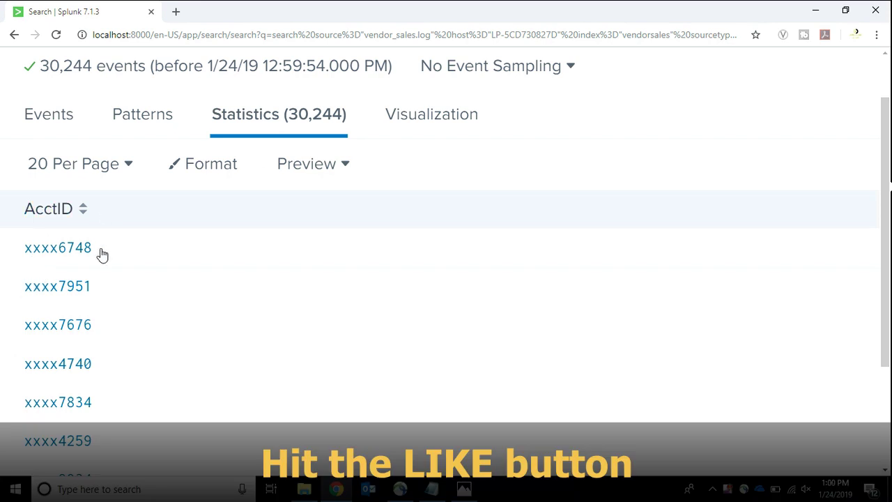
{"action": "key", "text": "ctrl+minus"}
{"action": "key", "text": "ctrl+minus"}
{"action": "key", "text": "ctrl+minus"}
{"action": "key", "text": "ctrl+minus"}
{"action": "key", "text": "ctrl+minus"}
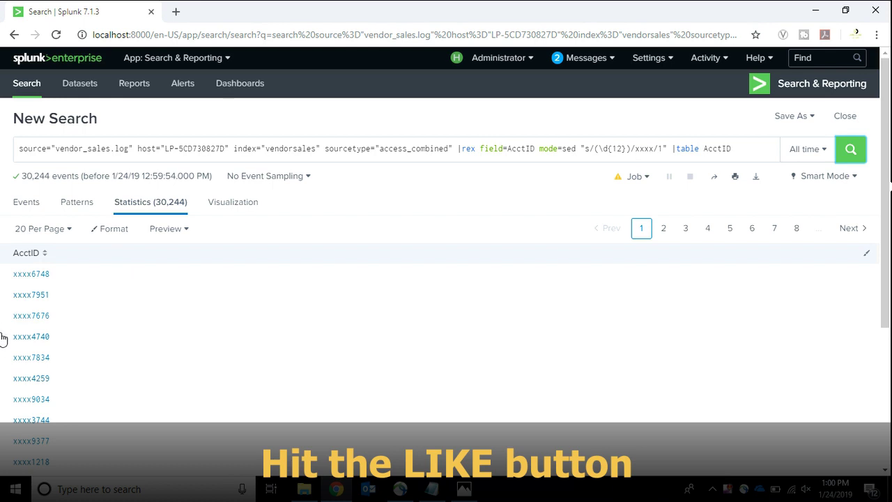
{"action": "key", "text": "ctrl+plus"}
{"action": "key", "text": "ctrl+plus"}
{"action": "key", "text": "ctrl+minus"}
{"action": "key", "text": "ctrl+minus"}
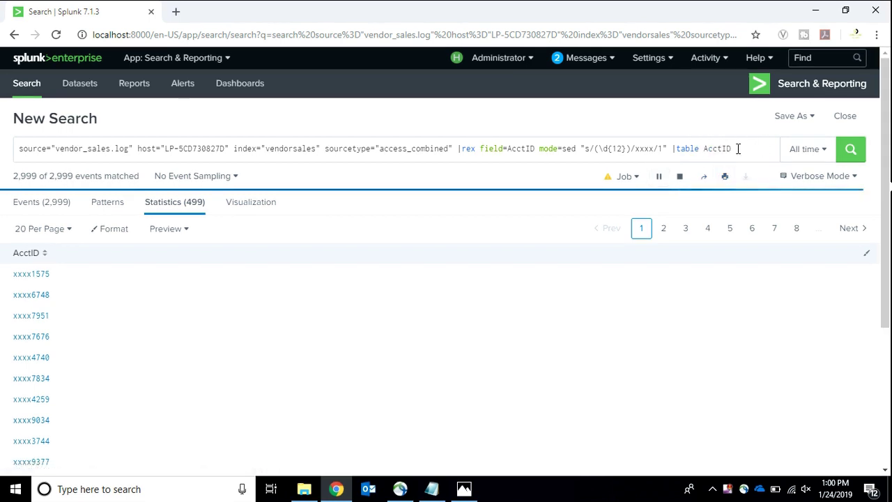
{"action": "left_click_drag", "start_coordinate": [732, 148], "coordinate": [671, 150]}
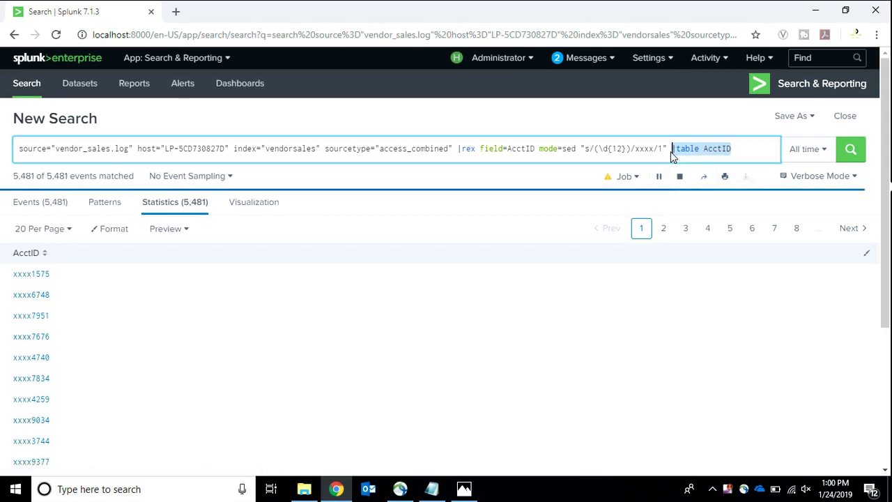
- Delete the table command and rerun the search to view raw masked events
{"action": "key", "text": "Delete"}
{"action": "key", "text": "Return"}
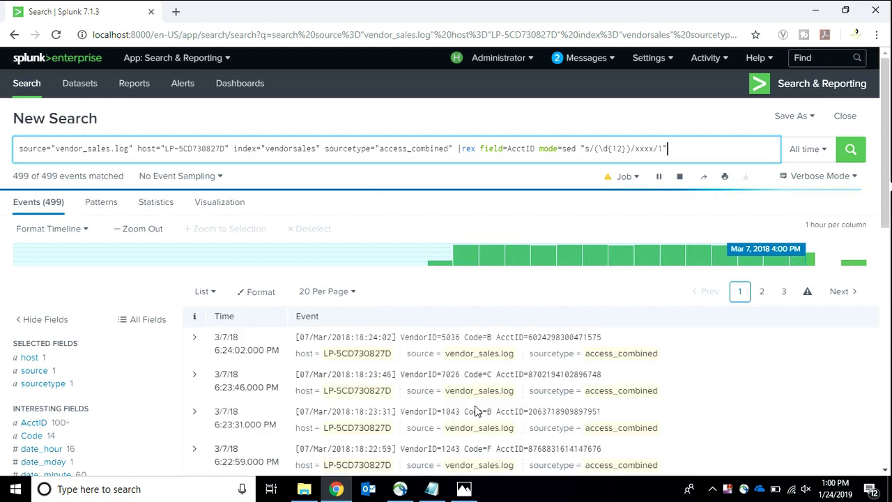
{"action": "scroll", "coordinate": [492, 355], "scroll_direction": "down", "scroll_amount": 1}
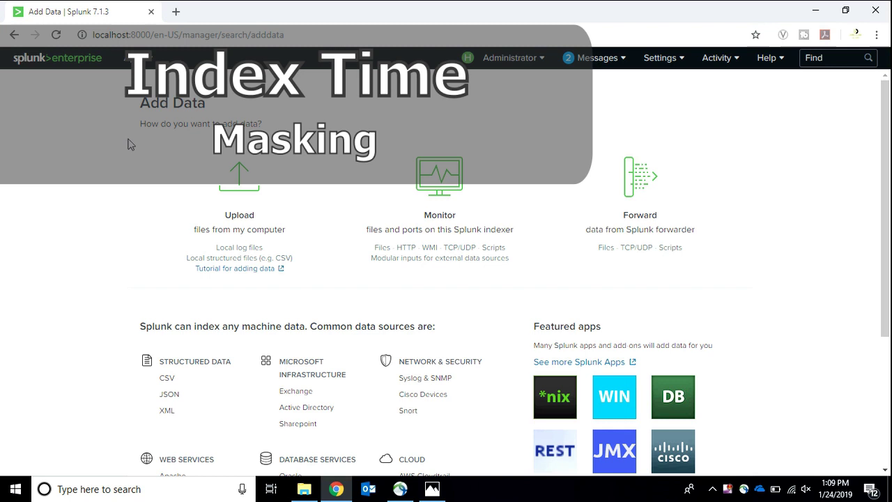
- Upload vendor_sales.log from this computer and continue to Set Source Type
{"action": "left_click", "coordinate": [250, 203]}
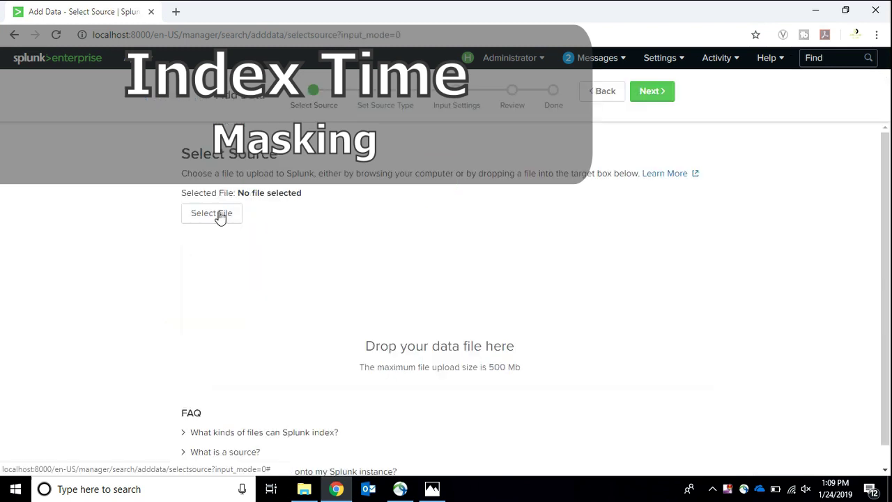
{"action": "left_click", "coordinate": [221, 216]}
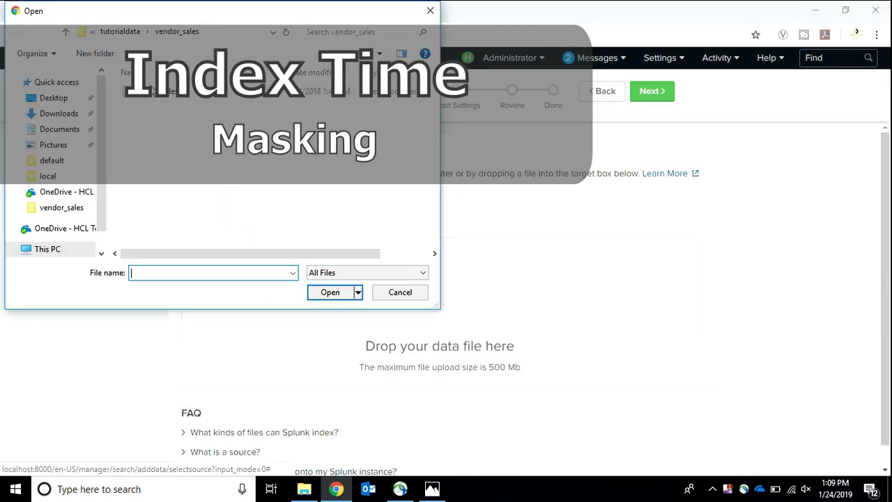
{"action": "left_click", "coordinate": [152, 91]}
{"action": "double_click", "coordinate": [152, 92]}
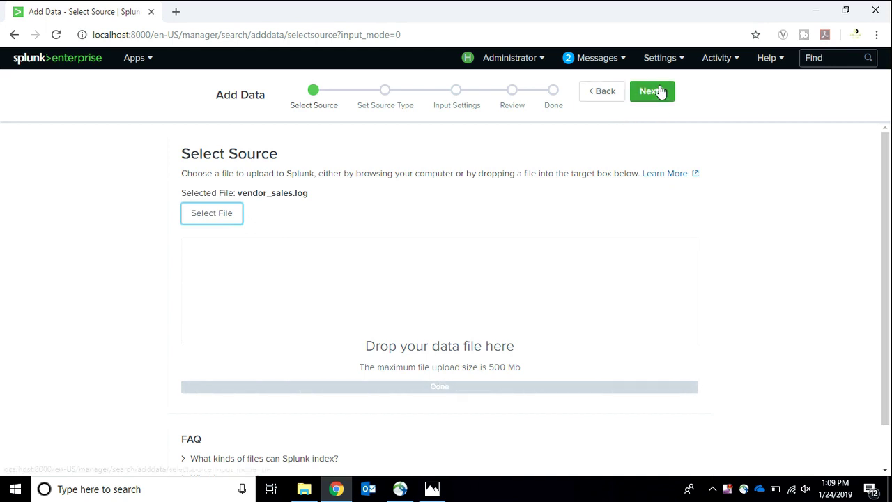
{"action": "left_click", "coordinate": [660, 90]}
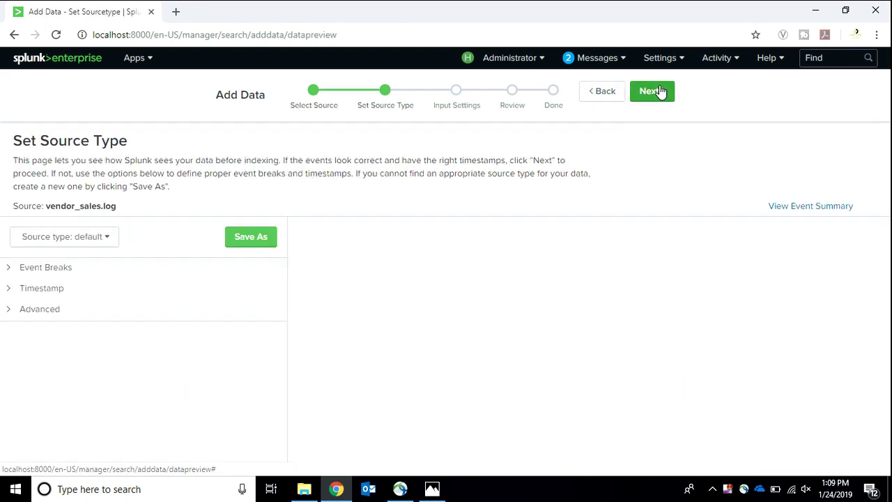
- Set the source type for vendor_sales.log to access_combined
{"action": "key", "text": "ctrl+plus"}
{"action": "key", "text": "ctrl+plus"}
{"action": "key", "text": "ctrl+plus"}
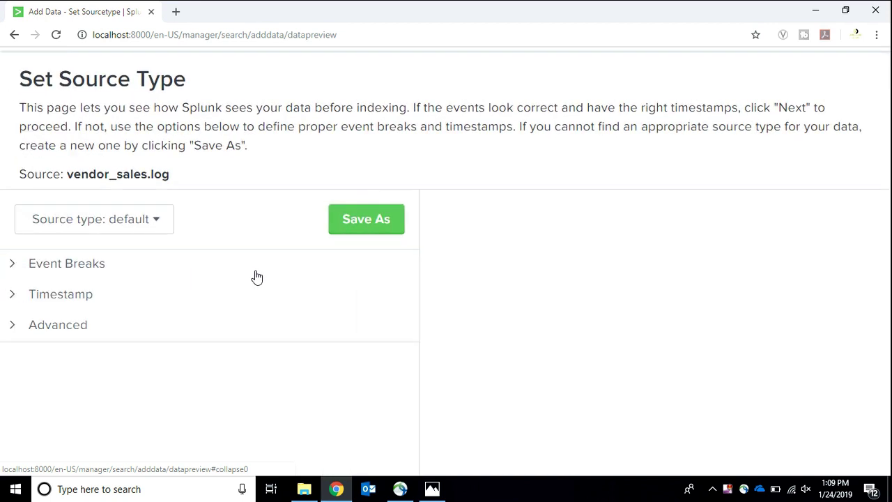
{"action": "key", "text": "ctrl+0"}
{"action": "left_click", "coordinate": [100, 238]}
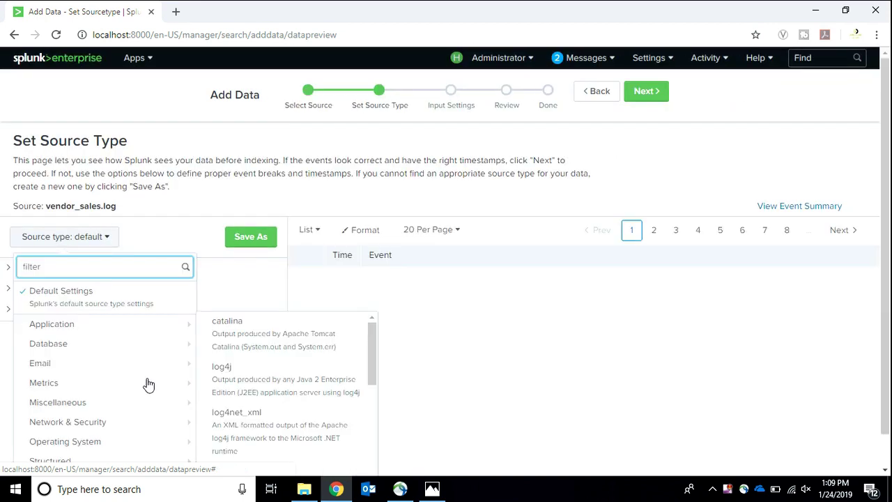
{"action": "scroll", "coordinate": [143, 418], "scroll_direction": "down", "scroll_amount": 1}
{"action": "mouse_move", "coordinate": [178, 472]}
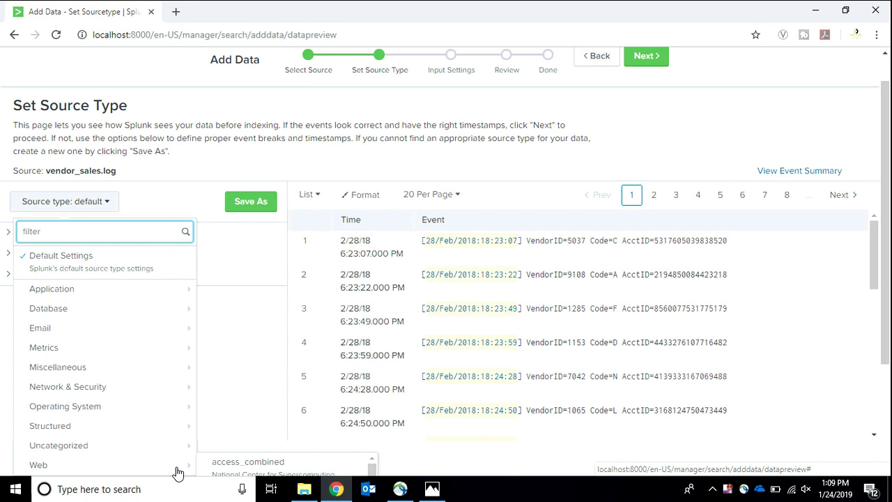
{"action": "left_click", "coordinate": [224, 470]}
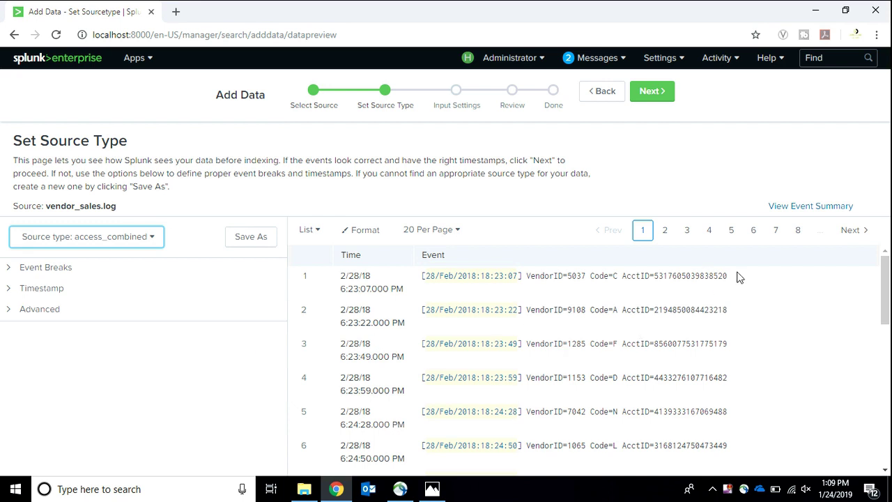
- Highlight the first twelve and last four digits (8520) of an AcctID in the preview
{"action": "scroll", "coordinate": [713, 277], "scroll_direction": "up", "scroll_amount": 5}
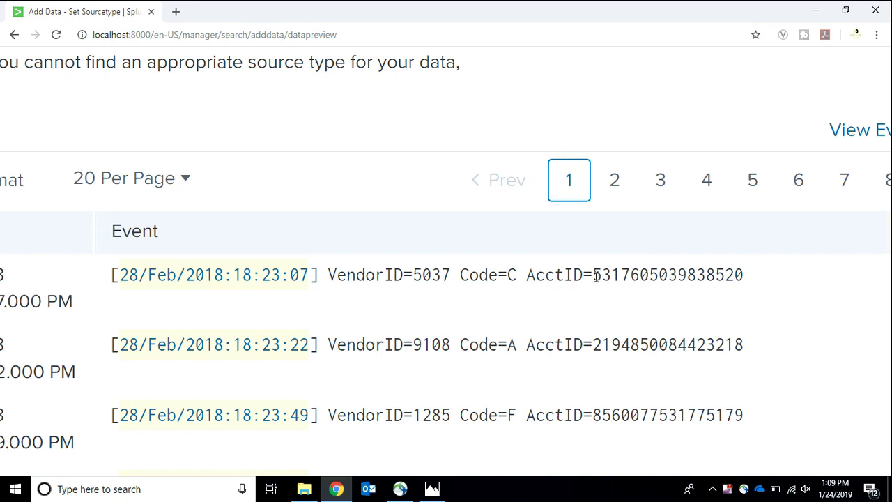
{"action": "left_click_drag", "start_coordinate": [592, 276], "coordinate": [708, 277]}
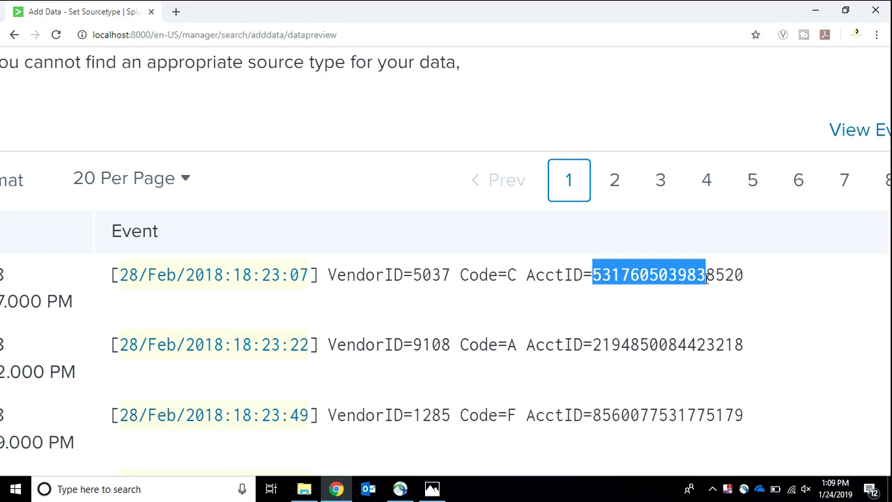
{"action": "left_click", "coordinate": [742, 290]}
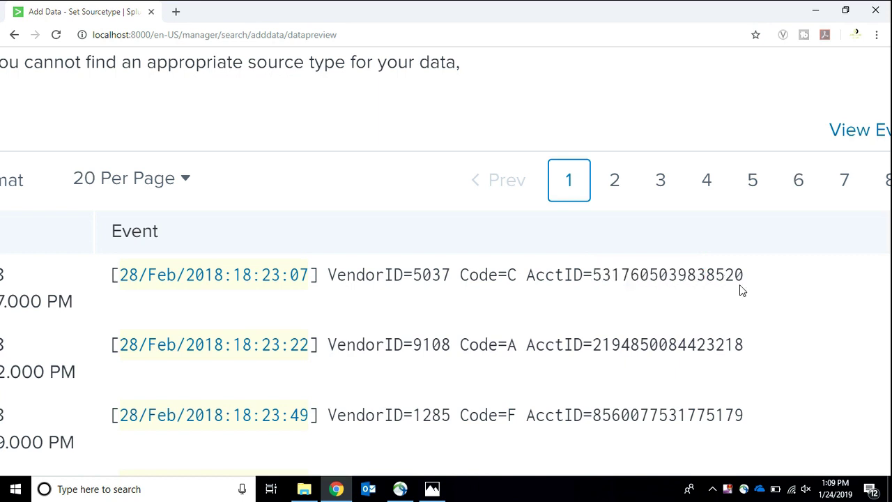
{"action": "left_click_drag", "start_coordinate": [707, 275], "coordinate": [759, 283]}
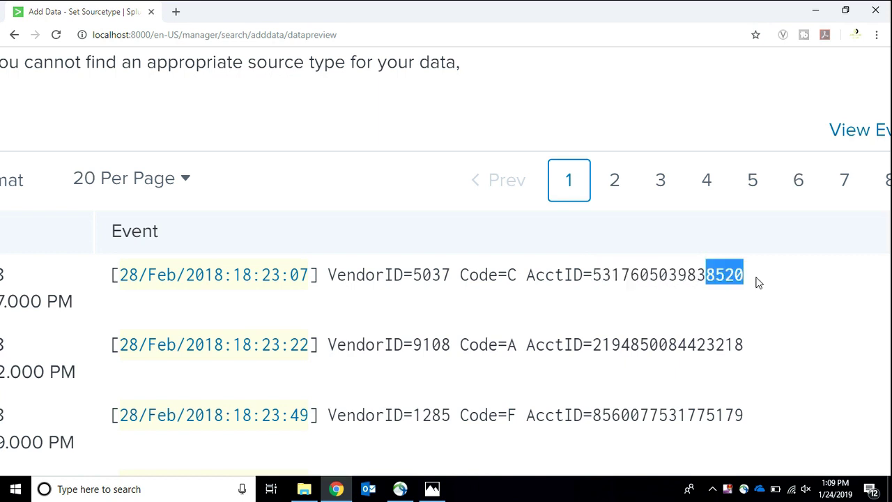
{"action": "key", "text": "ctrl+0"}
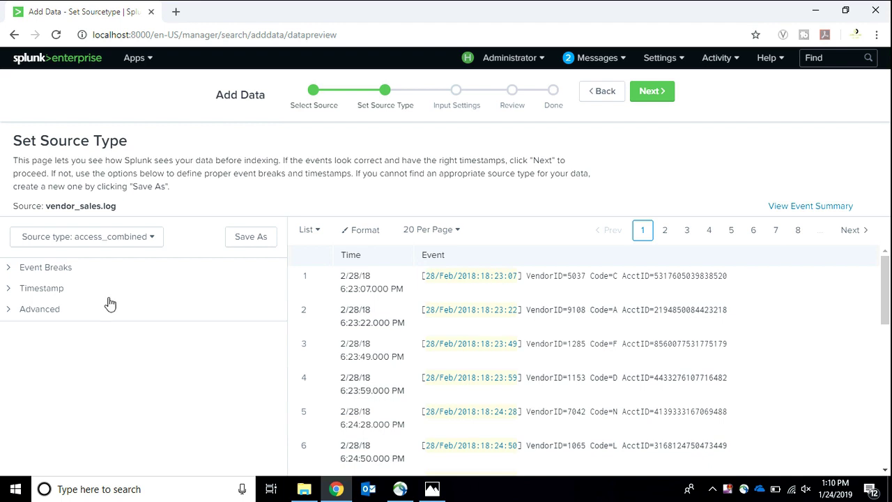
- Add a new advanced setting named SEDCMD-xyz
{"action": "left_click", "coordinate": [94, 309]}
{"action": "scroll", "coordinate": [94, 309], "scroll_direction": "down", "scroll_amount": 3}
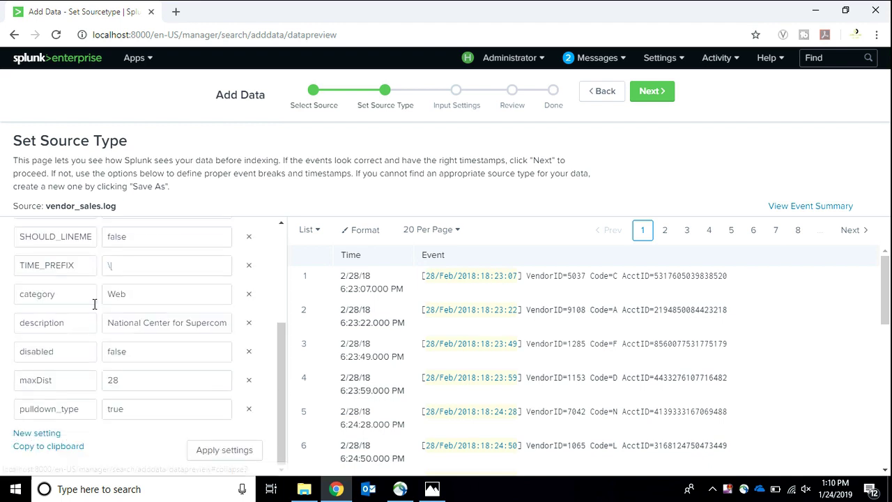
{"action": "key", "text": "ctrl+plus"}
{"action": "key", "text": "ctrl+plus"}
{"action": "key", "text": "ctrl+plus"}
{"action": "key", "text": "ctrl+plus"}
{"action": "key", "text": "ctrl+plus"}
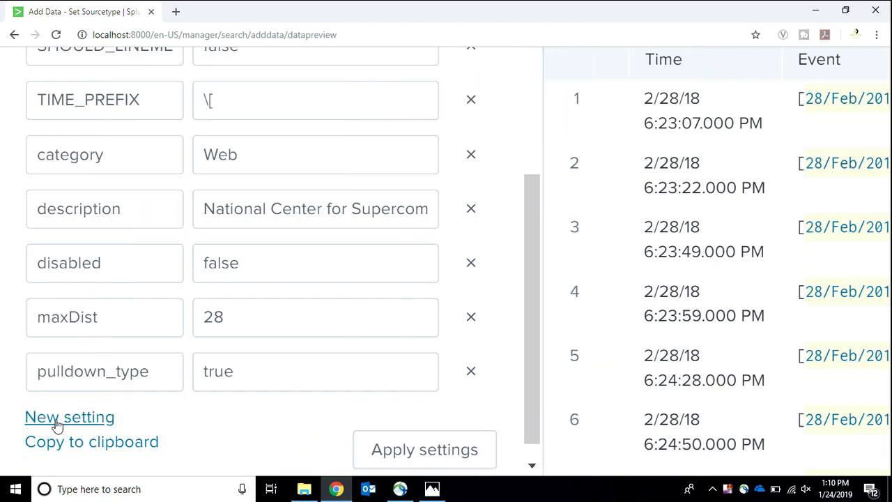
{"action": "left_click", "coordinate": [34, 422]}
{"action": "key", "text": "ctrl+minus"}
{"action": "key", "text": "ctrl+minus"}
{"action": "key", "text": "ctrl+minus"}
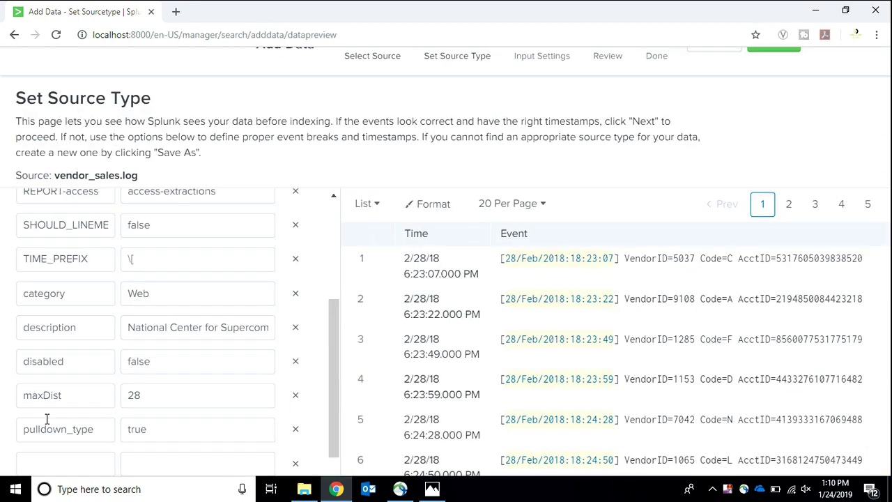
{"action": "key", "text": "ctrl+plus"}
{"action": "left_click", "coordinate": [56, 408]}
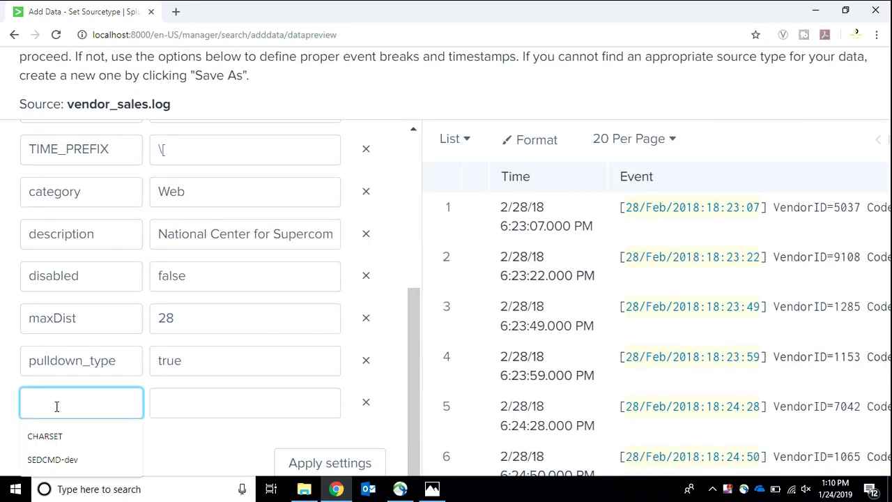
{"action": "type", "text": "SED"}
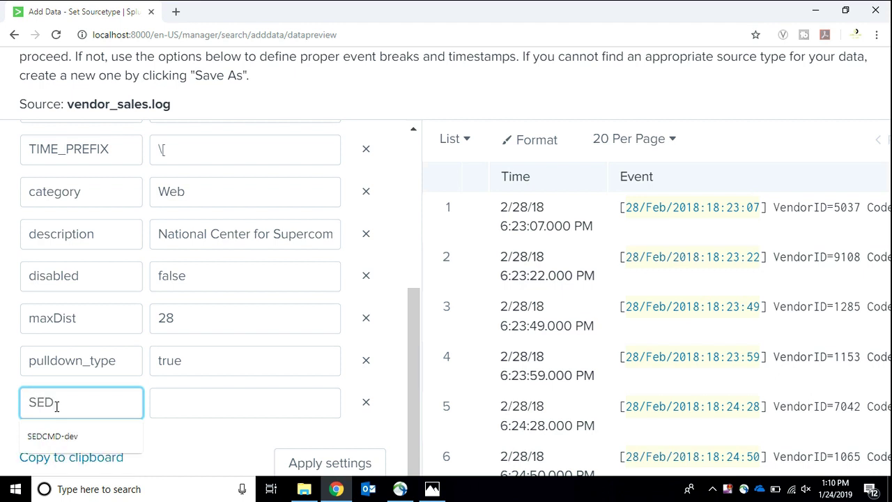
{"action": "type", "text": "CMD-abc"}
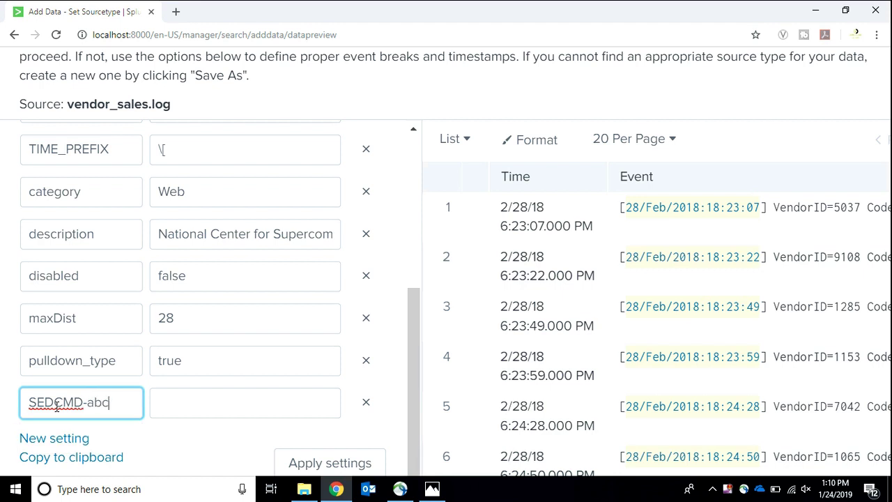
{"action": "key", "text": "BackSpace"}
{"action": "key", "text": "BackSpace"}
{"action": "key", "text": "BackSpace"}
{"action": "type", "text": "xyz"}
- Give SEDCMD-xyz the value s/AcctID=\d{12}/XXXX/1 and apply it to the preview
{"action": "left_click", "coordinate": [173, 409]}
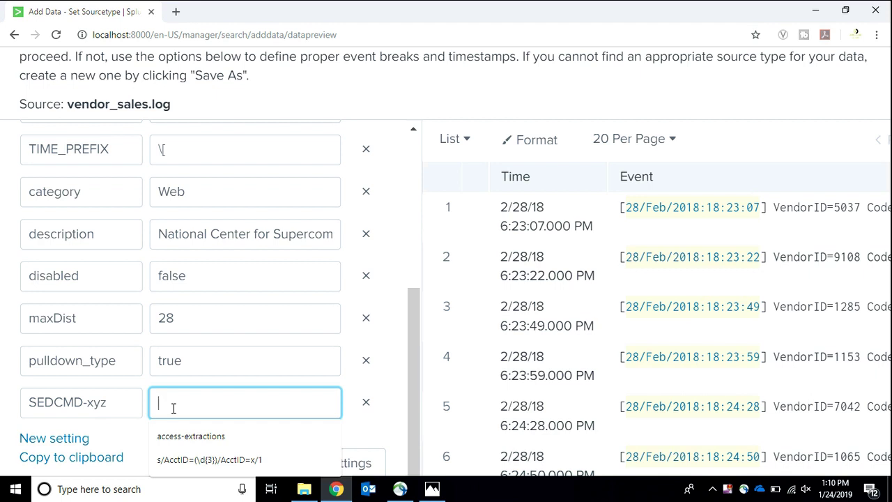
{"action": "type", "text": "s/"}
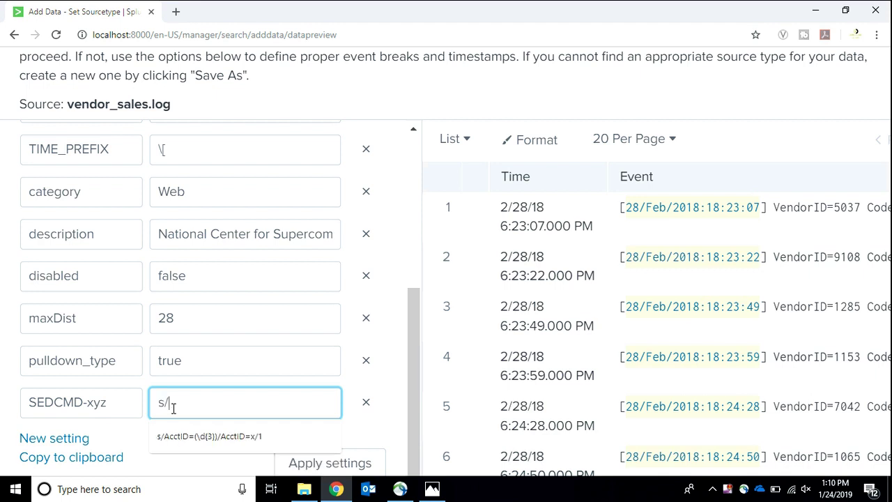
{"action": "type", "text": "Acc"}
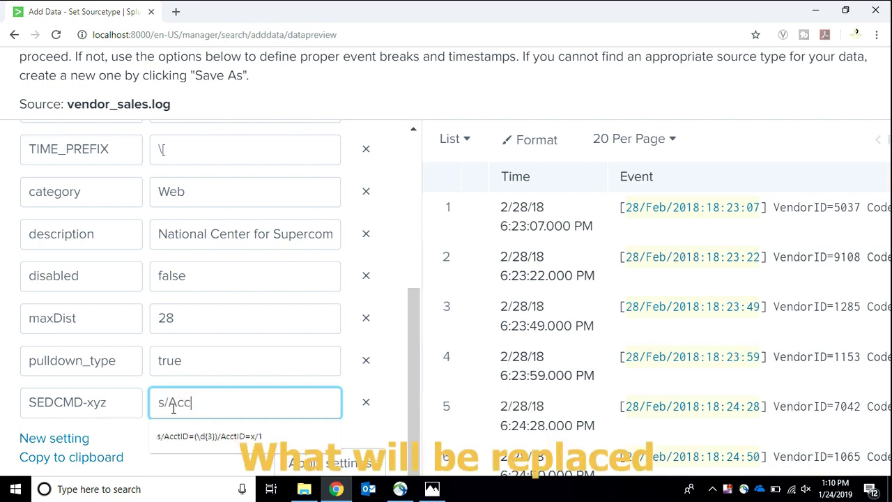
{"action": "type", "text": "tID=\\d{12}/"}
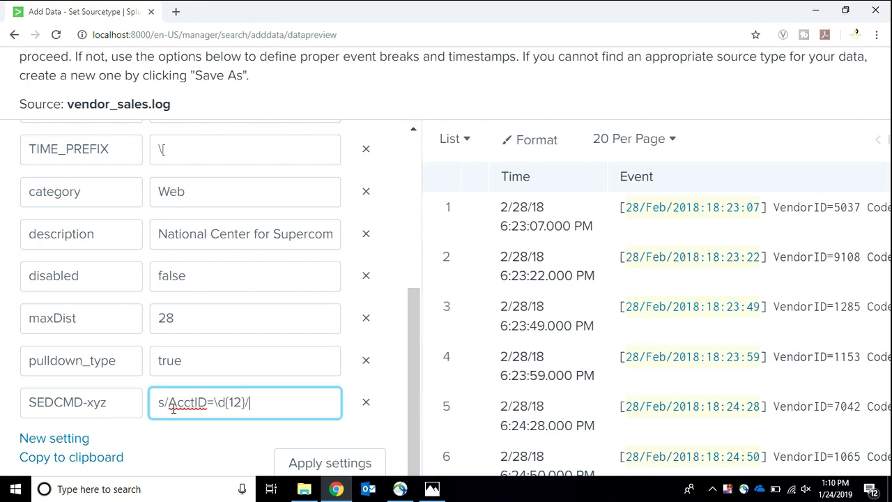
{"action": "type", "text": "XXXX/"}
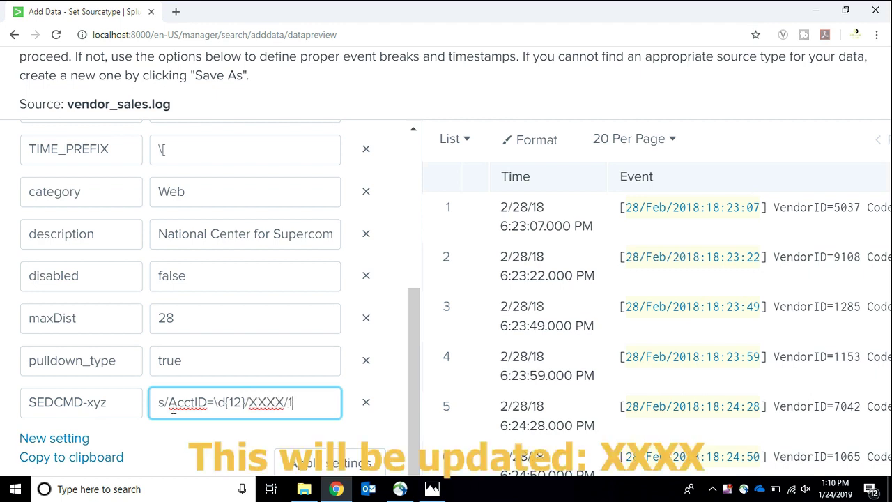
{"action": "left_click", "coordinate": [347, 465]}
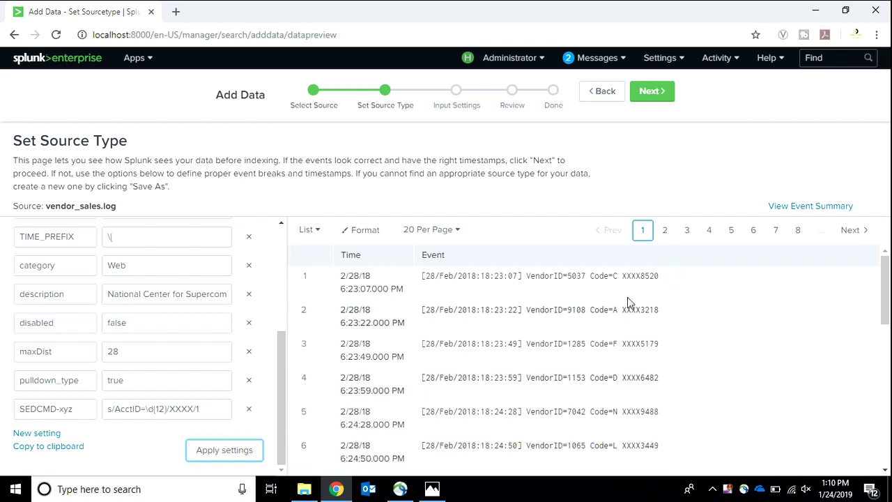
- Change the SEDCMD replacement text to AcctID=XXXX and reapply it to the preview
{"action": "scroll", "coordinate": [645, 289], "scroll_direction": "up", "scroll_amount": 5}
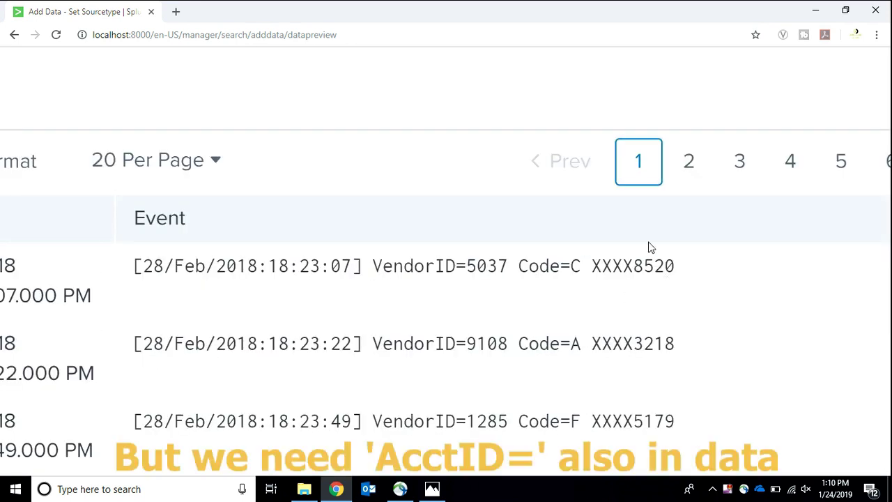
{"action": "scroll", "coordinate": [648, 268], "scroll_direction": "down", "scroll_amount": 5}
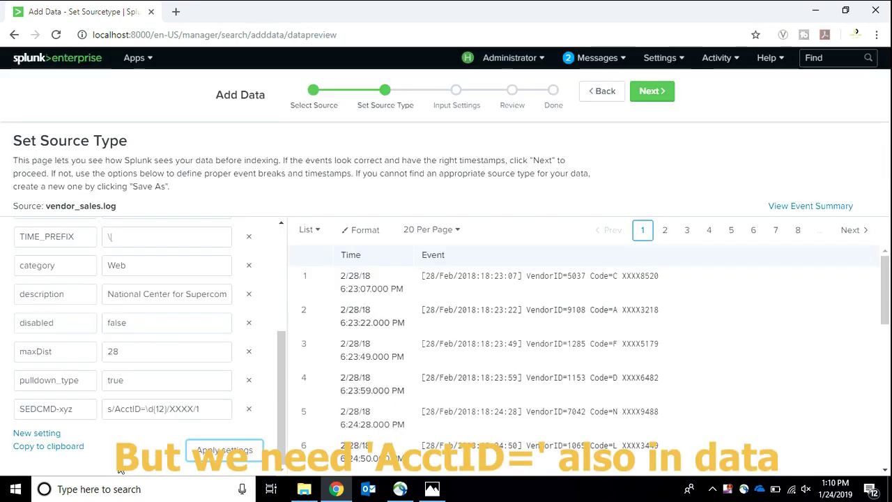
{"action": "left_click", "coordinate": [171, 409]}
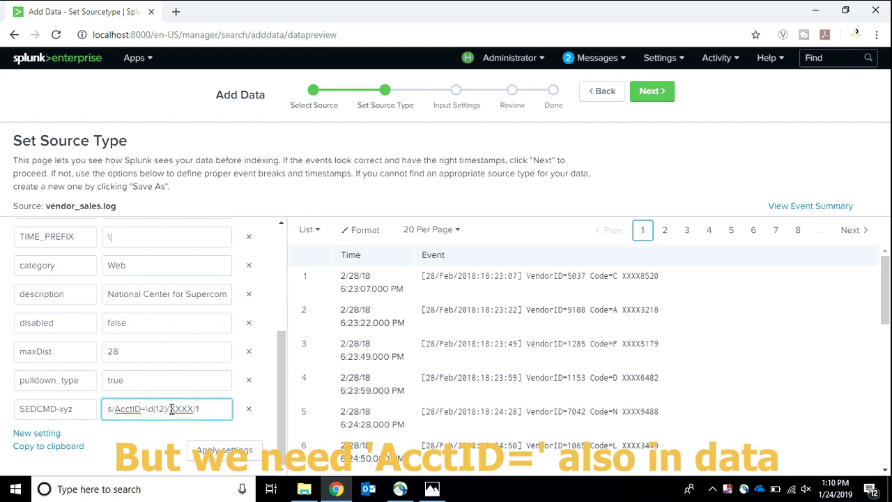
{"action": "type", "text": "Acc"}
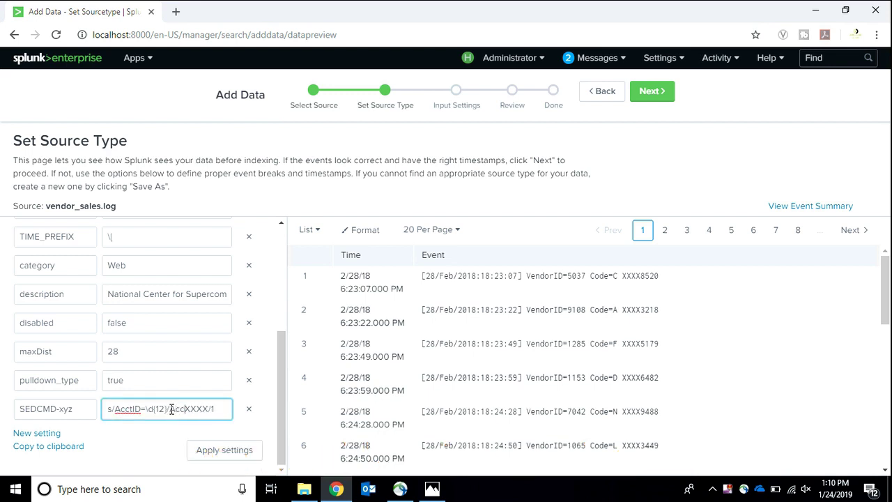
{"action": "type", "text": "tID="}
{"action": "left_click", "coordinate": [220, 451]}
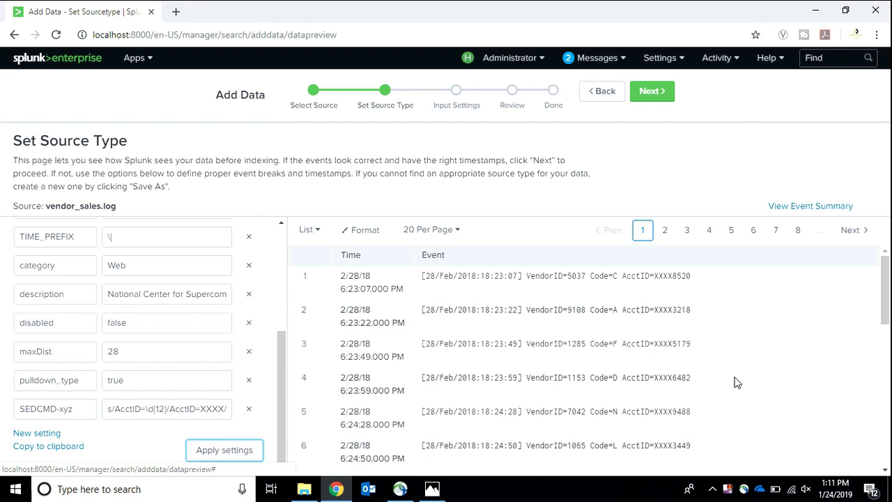
- Check that preview events show AcctID=XXXX plus four digits, then begin saving as a new source type
{"action": "scroll", "coordinate": [641, 290], "scroll_direction": "up", "scroll_amount": 5}
{"action": "scroll", "coordinate": [641, 297], "scroll_direction": "up", "scroll_amount": 1}
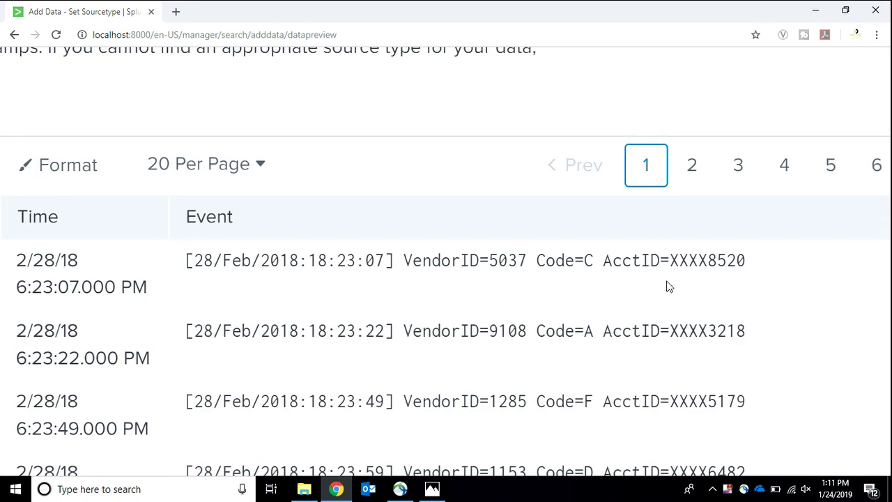
{"action": "scroll", "coordinate": [723, 264], "scroll_direction": "down", "scroll_amount": 6}
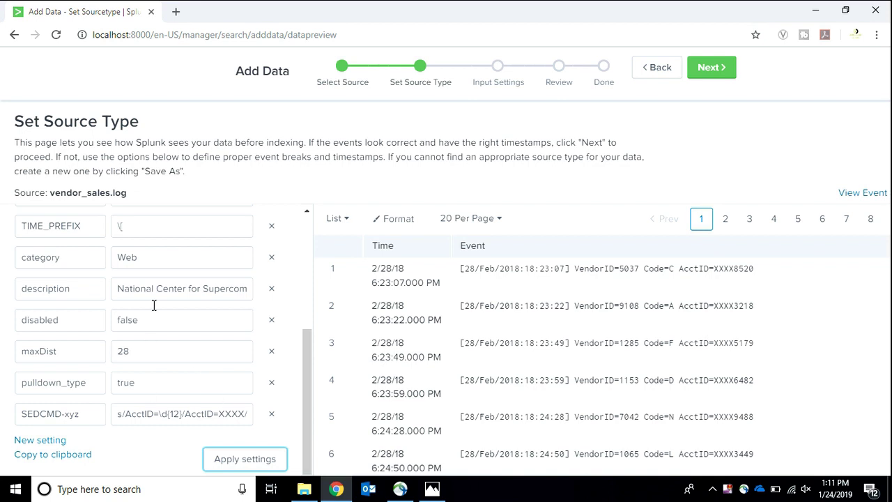
{"action": "scroll", "coordinate": [169, 263], "scroll_direction": "up", "scroll_amount": 3}
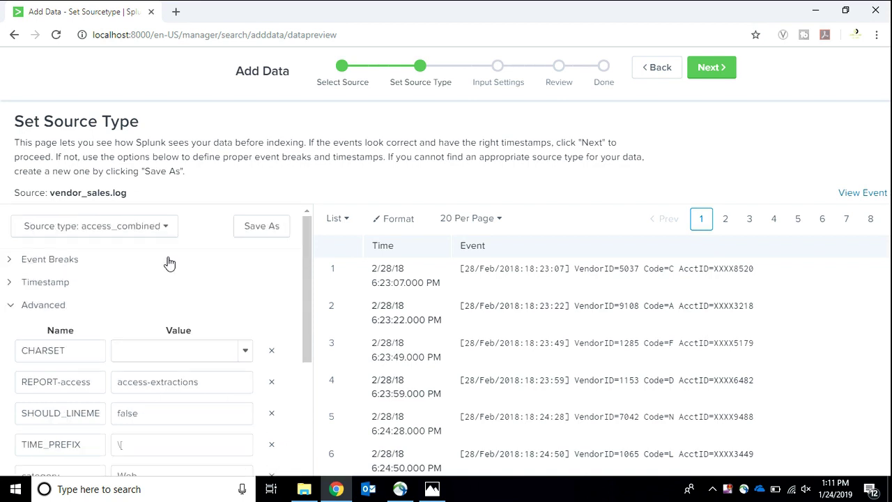
{"action": "left_click", "coordinate": [246, 234]}
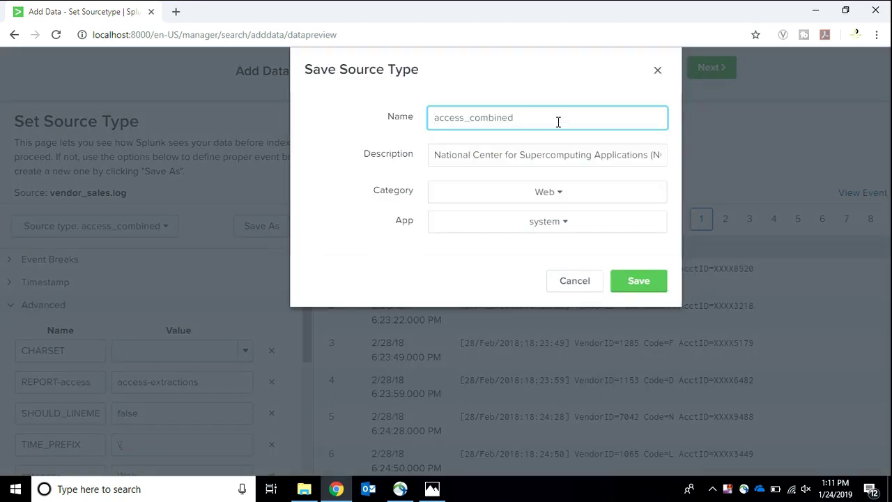
- Save source type vendor_sales_masked with blank description, category Web, app Search & Reporting
{"action": "key", "text": "BackSpace"}
{"action": "key", "text": "BackSpace"}
{"action": "key", "text": "BackSpace"}
{"action": "key", "text": "BackSpace"}
{"action": "key", "text": "BackSpace"}
{"action": "key", "text": "BackSpace"}
{"action": "key", "text": "BackSpace"}
{"action": "key", "text": "BackSpace"}
{"action": "key", "text": "BackSpace"}
{"action": "key", "text": "BackSpace"}
{"action": "key", "text": "BackSpace"}
{"action": "key", "text": "BackSpace"}
{"action": "key", "text": "BackSpace"}
{"action": "key", "text": "BackSpace"}
{"action": "left_click", "coordinate": [576, 151]}
{"action": "key", "text": "ctrl+a"}
{"action": "key", "text": "BackSpace"}
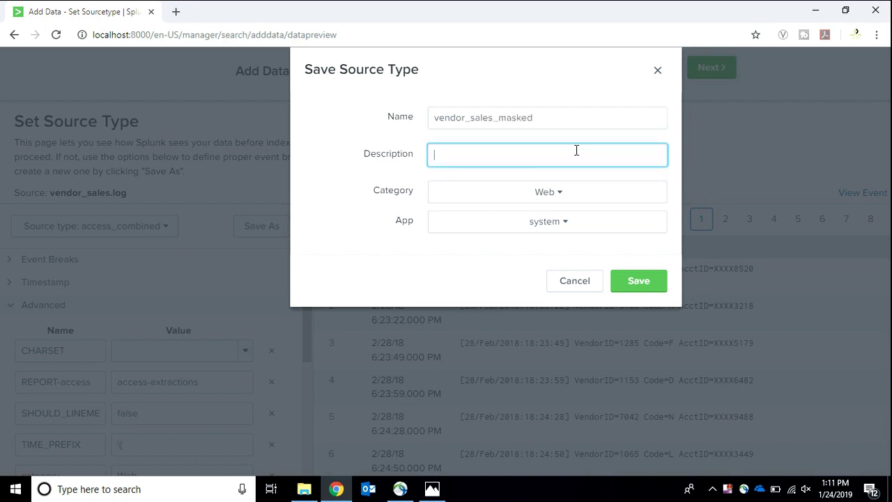
{"action": "left_click", "coordinate": [550, 200]}
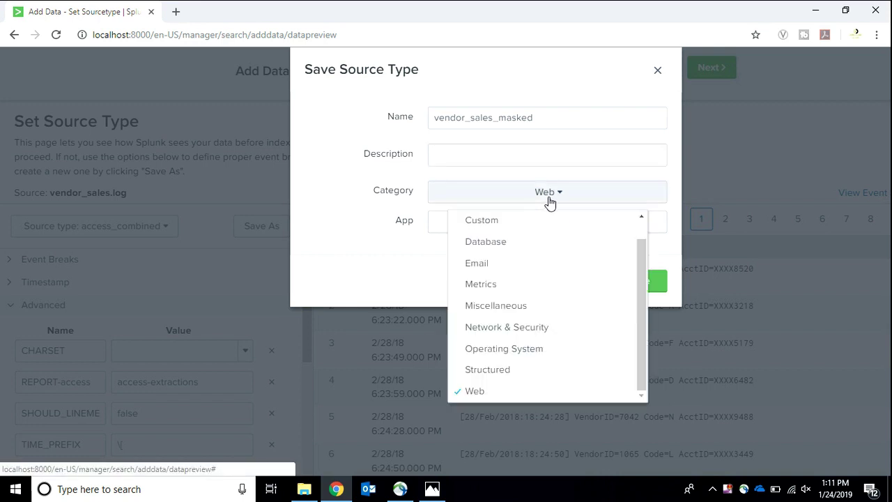
{"action": "left_click", "coordinate": [550, 201]}
{"action": "left_click", "coordinate": [557, 233]}
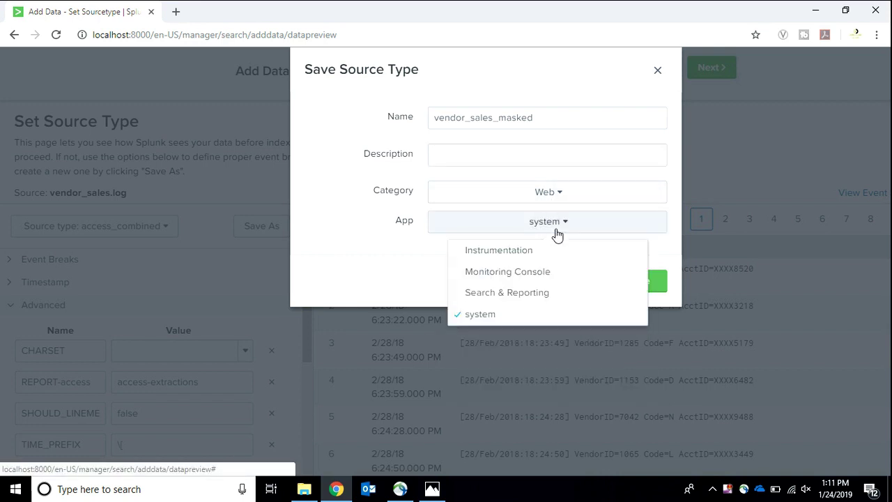
{"action": "left_click", "coordinate": [507, 294]}
{"action": "left_click", "coordinate": [630, 288]}
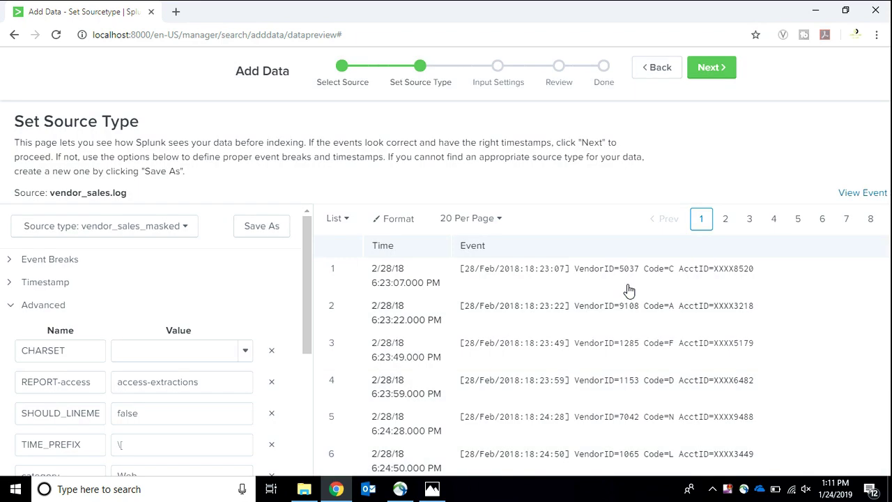
{"action": "left_click", "coordinate": [727, 68]}
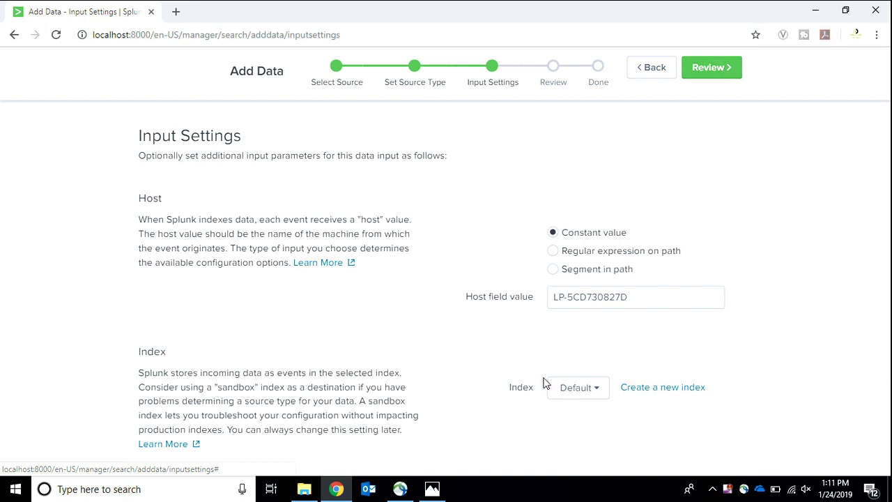
- Create a new index named masked_acctid, correcting the mistyped name
{"action": "left_click", "coordinate": [640, 392]}
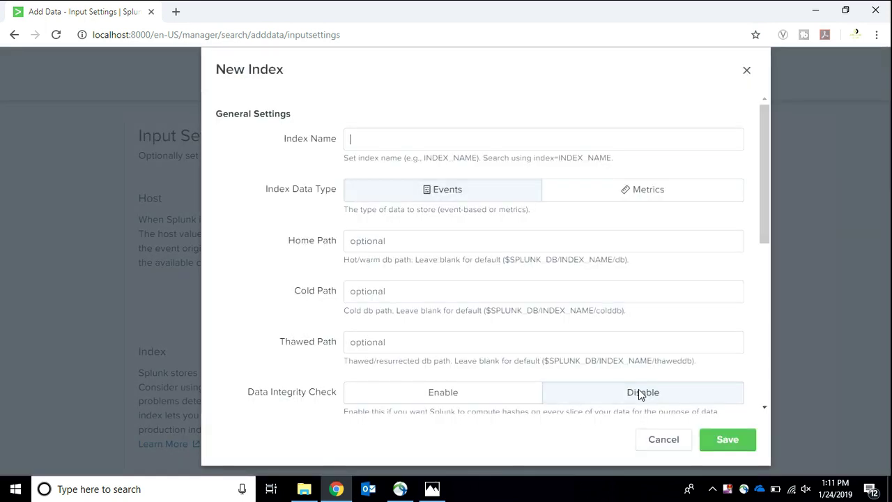
{"action": "type", "text": "masked"}
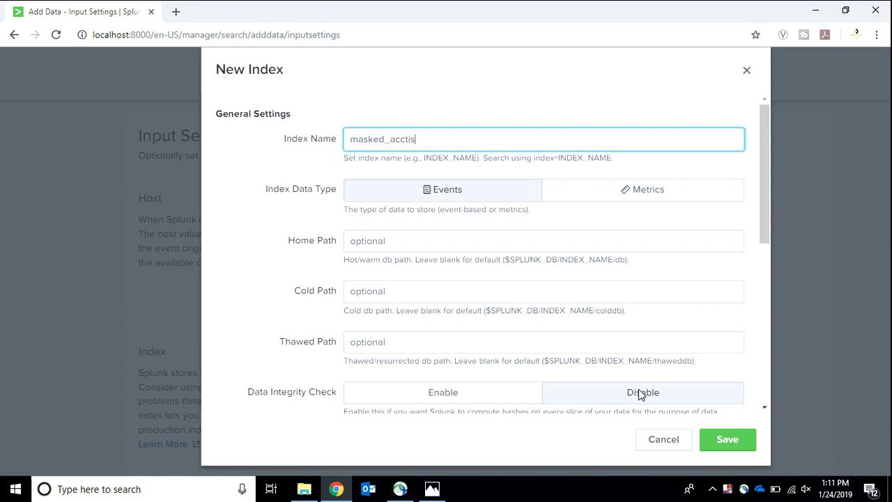
{"action": "type", "text": "_acctis"}
{"action": "key", "text": "BackSpace"}
{"action": "type", "text": "d"}
{"action": "left_click", "coordinate": [729, 440]}
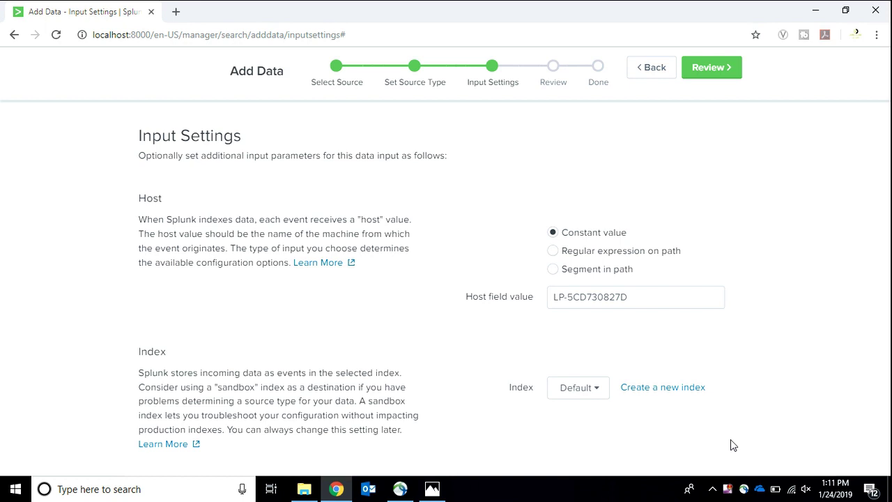
- Review and submit the vendor_sales.log upload into masked_acctid, then move to searching it
{"action": "scroll", "coordinate": [731, 445], "scroll_direction": "down", "scroll_amount": 2}
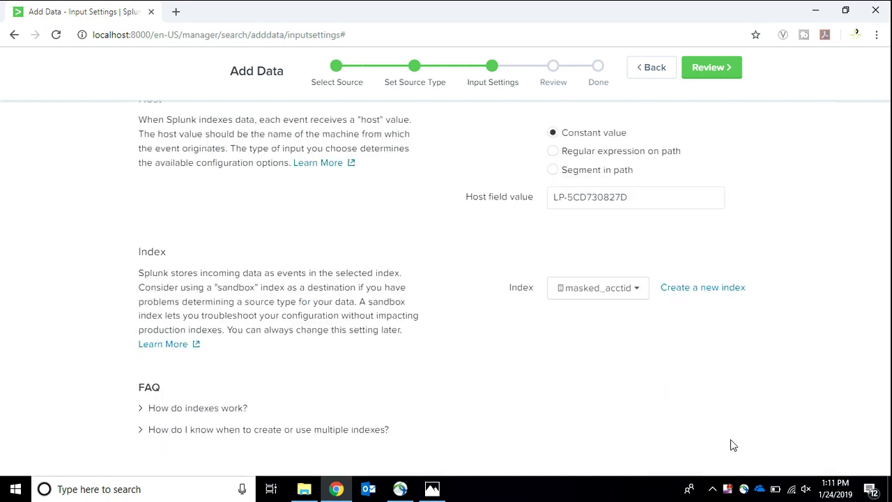
{"action": "left_click", "coordinate": [715, 74]}
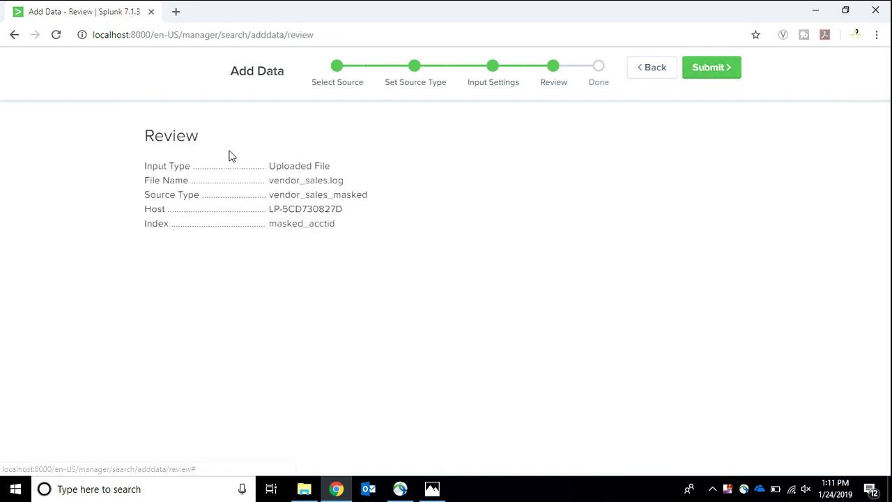
{"action": "left_click", "coordinate": [702, 69]}
{"action": "left_click", "coordinate": [702, 67]}
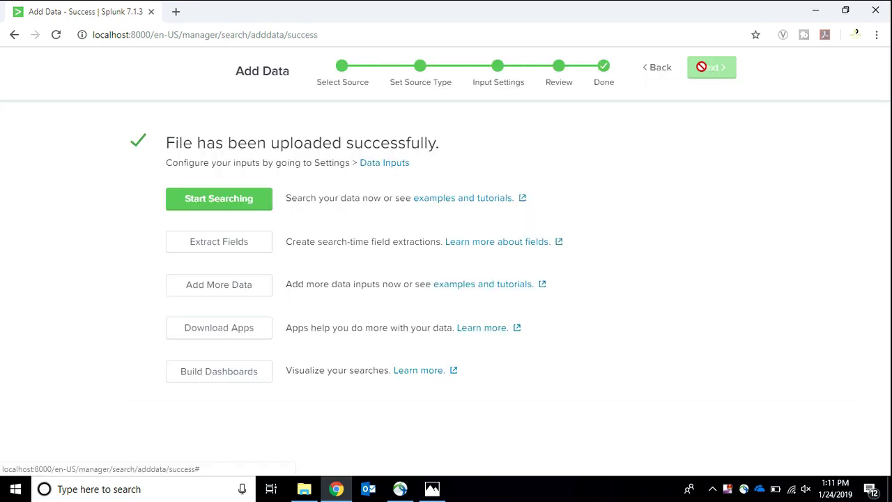
{"action": "left_click", "coordinate": [195, 201]}
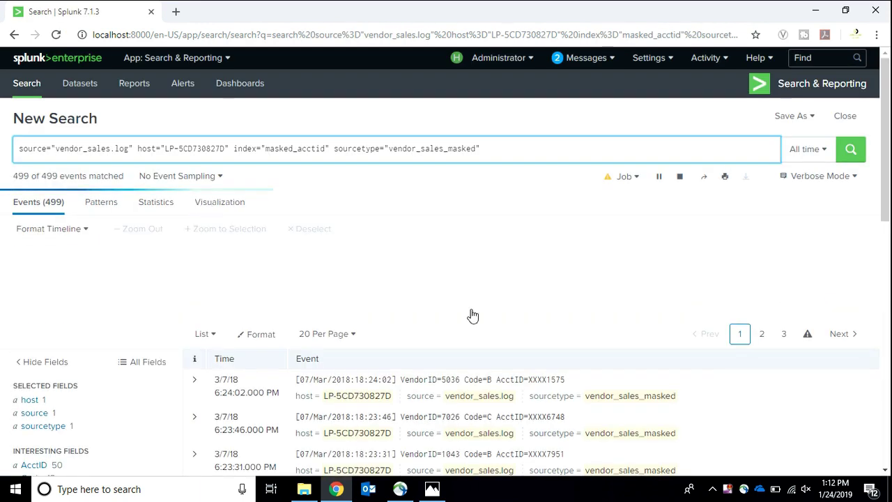
- Check the top AcctID values, then append |table AcctID to the search and run it
{"action": "scroll", "coordinate": [557, 328], "scroll_direction": "up", "scroll_amount": 5}
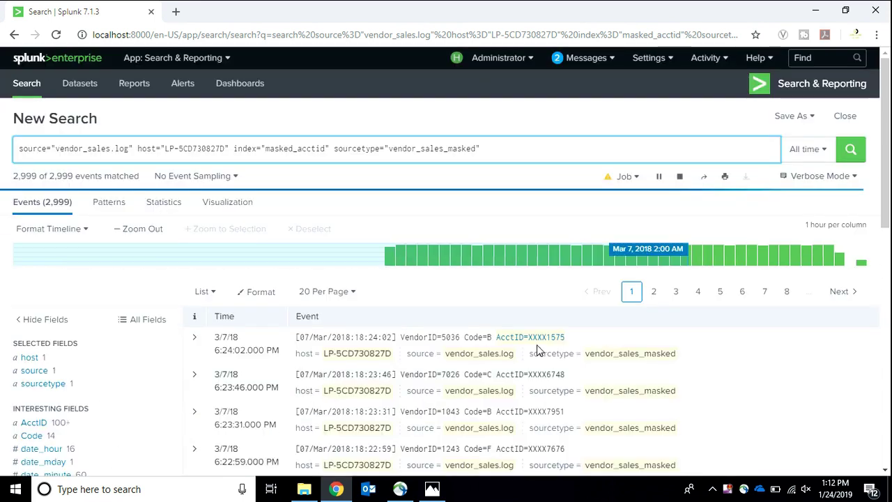
{"action": "scroll", "coordinate": [507, 333], "scroll_direction": "down", "scroll_amount": 5}
{"action": "left_click", "coordinate": [64, 422]}
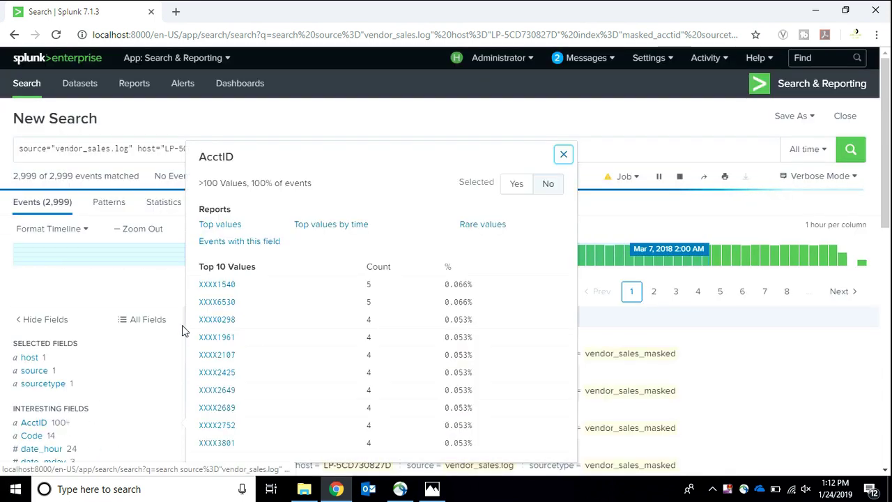
{"action": "left_click", "coordinate": [628, 150]}
{"action": "type", "text": "|tab"}
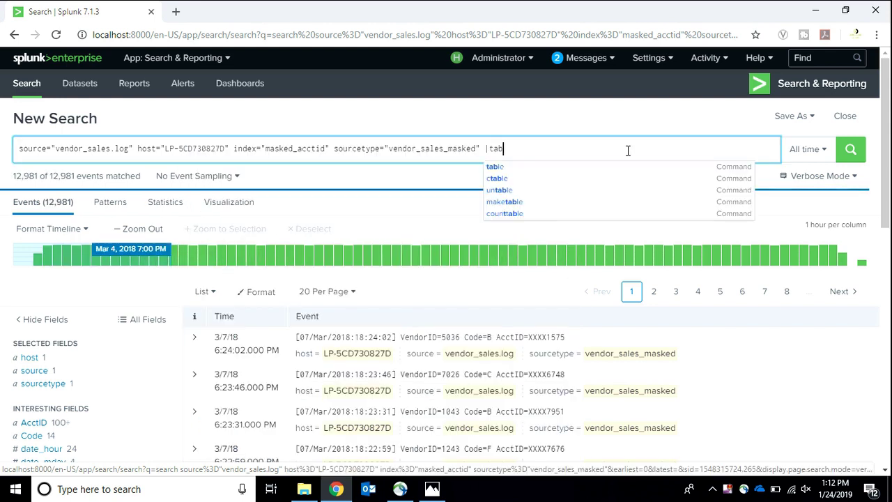
{"action": "type", "text": "le AcctID"}
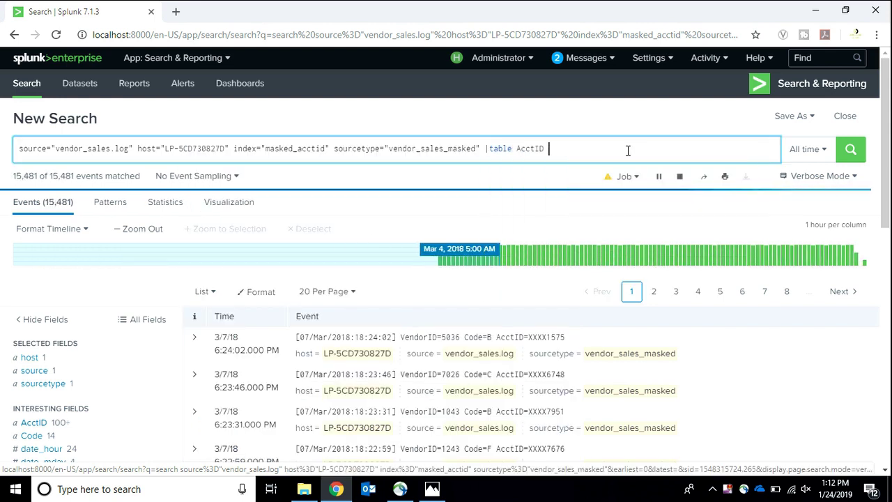
{"action": "key", "text": "Return"}
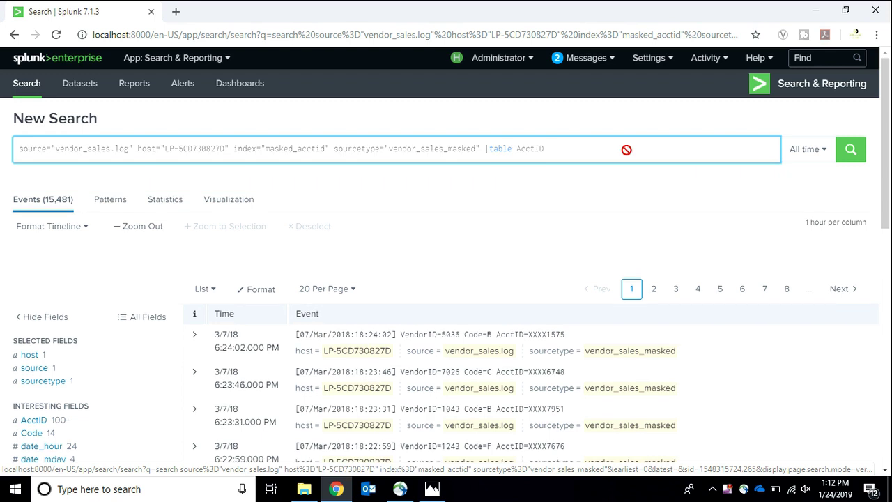